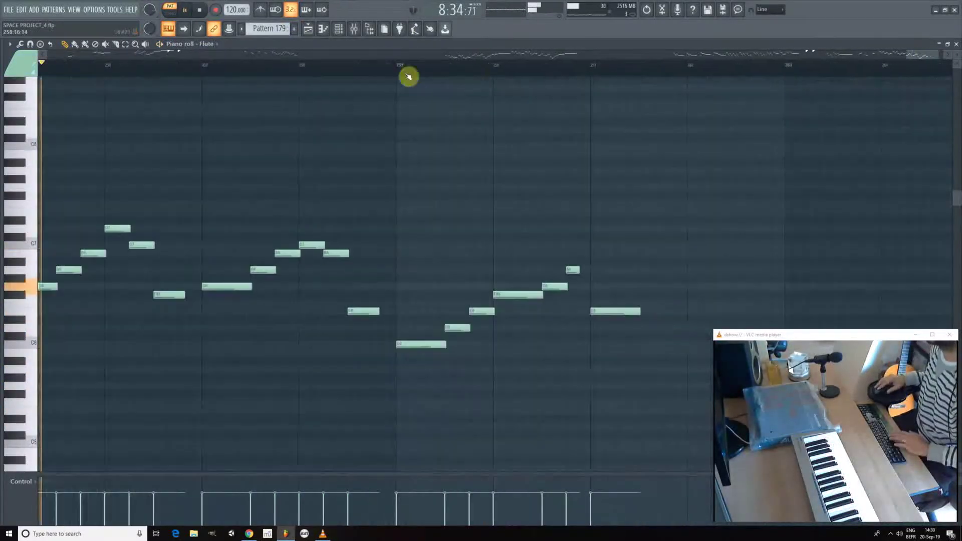
click(732, 270)
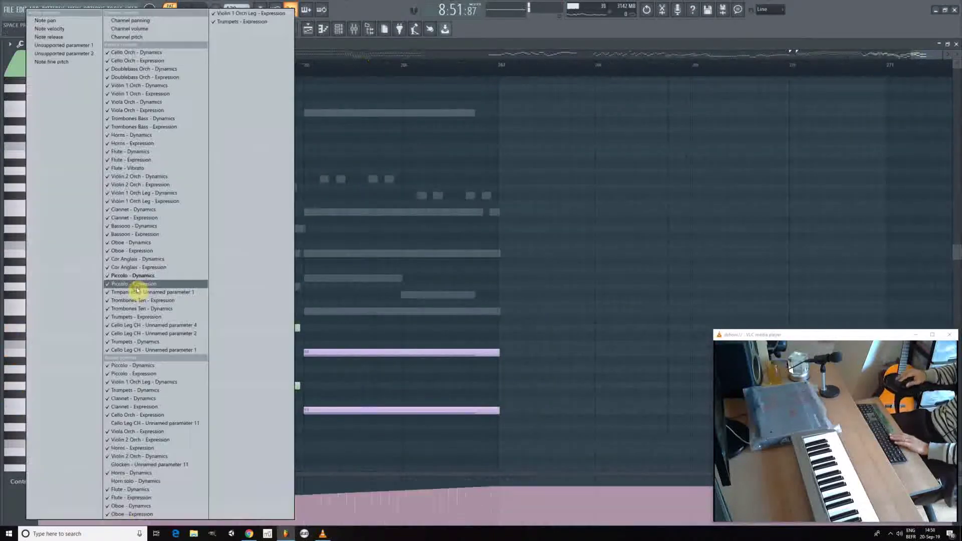
Show the Violin 1 Orch Leg - Expression automation below the Viola Orch notes and start playback
click(133, 286)
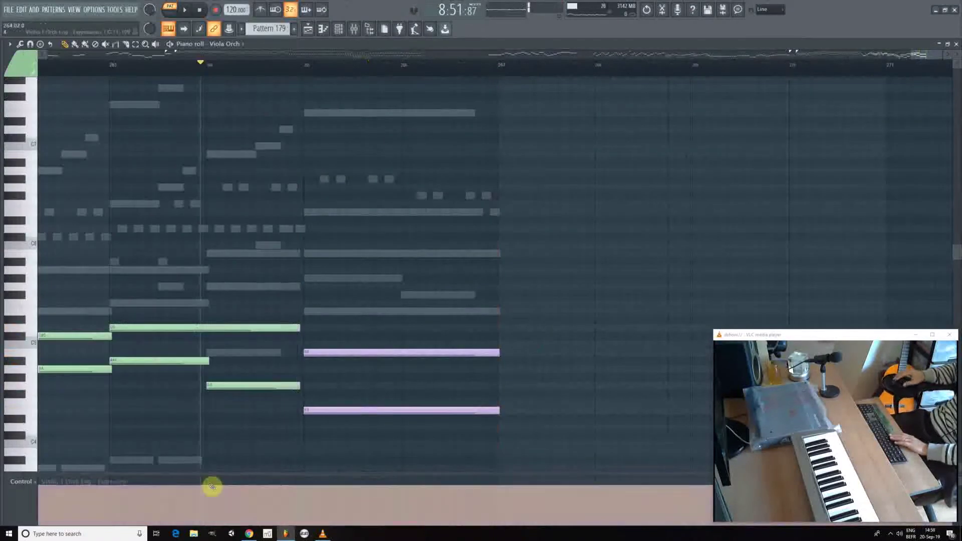
key(space)
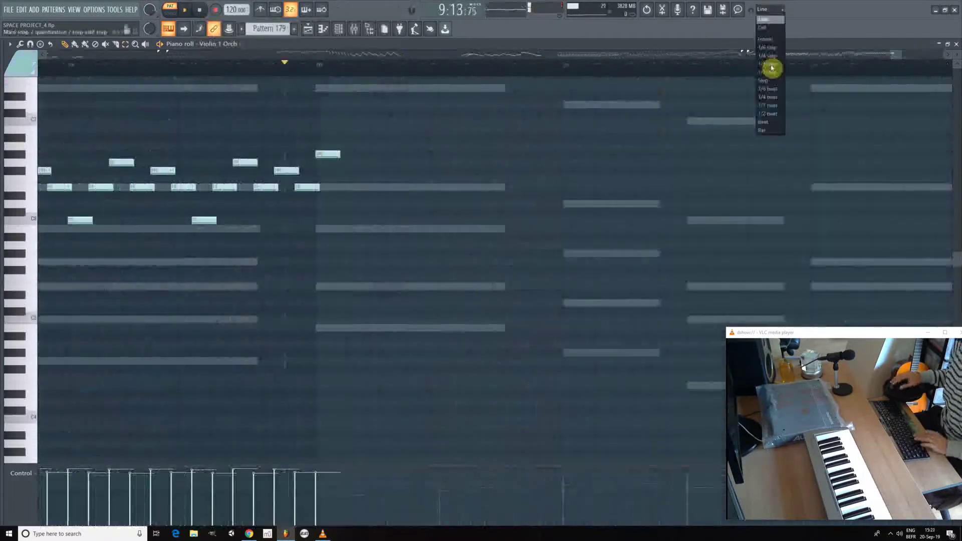
Using a 1/3 step snap, redraw the Violin 1 Orch note velocities just after the playhead and save the project
click(769, 66)
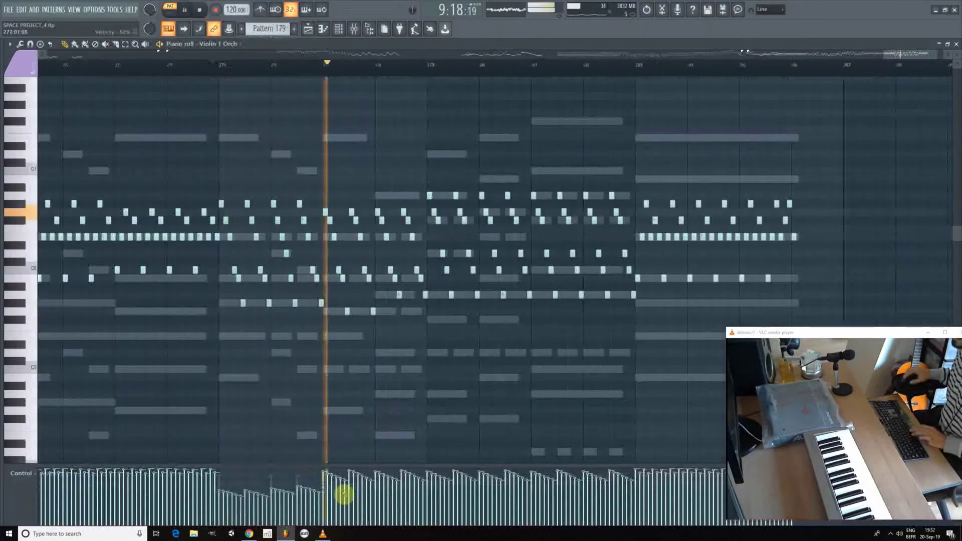
drag(343, 494, 478, 488)
key(space)
key(ctrl+s)
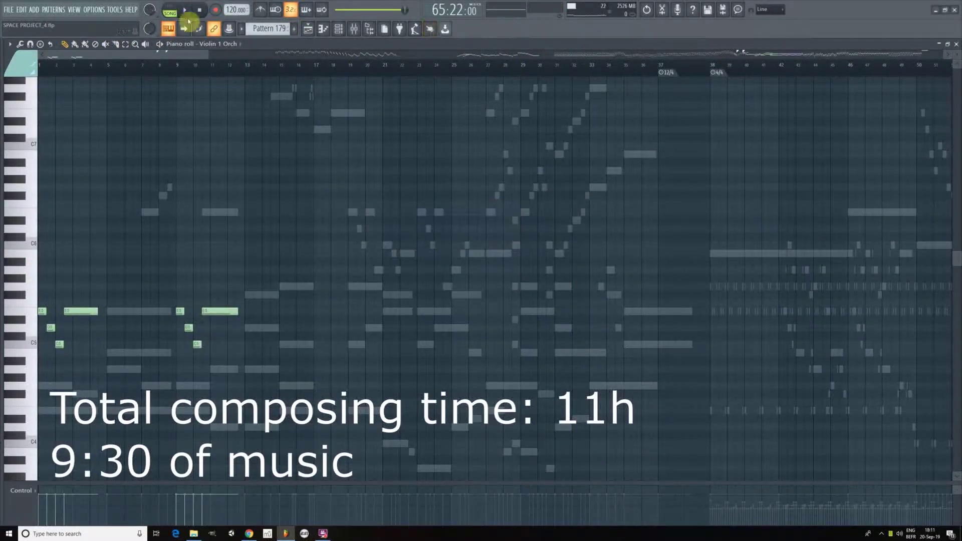
Play the whole song and follow the Violin 1 Orch Leg melody around bars 19 to 36 in the piano roll
click(190, 11)
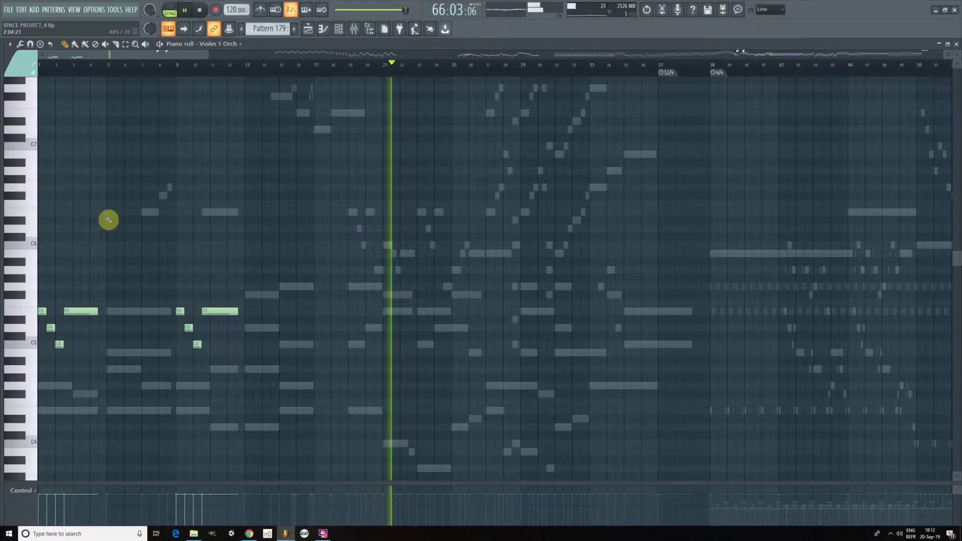
double_click(349, 212)
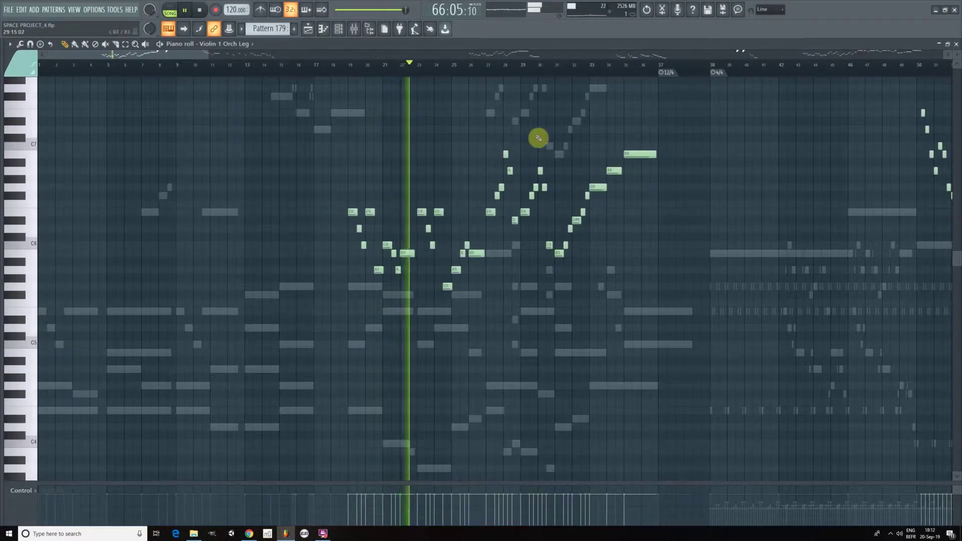
scroll(499, 64, up, 2)
scroll(583, 148, up, 1)
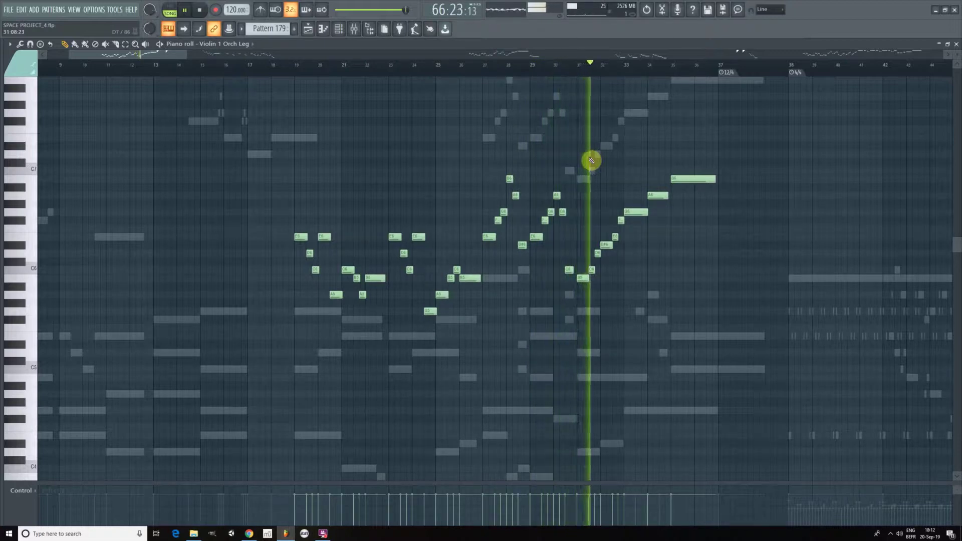
scroll(681, 181, up, 1)
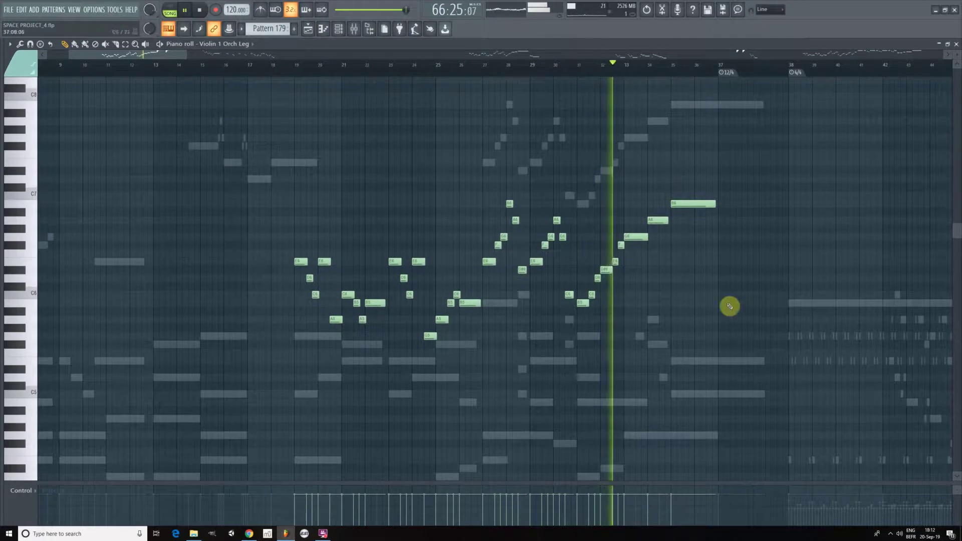
Bring up the Flute part and follow its rising line toward the 12/4 time signature change at bar 37
double_click(747, 105)
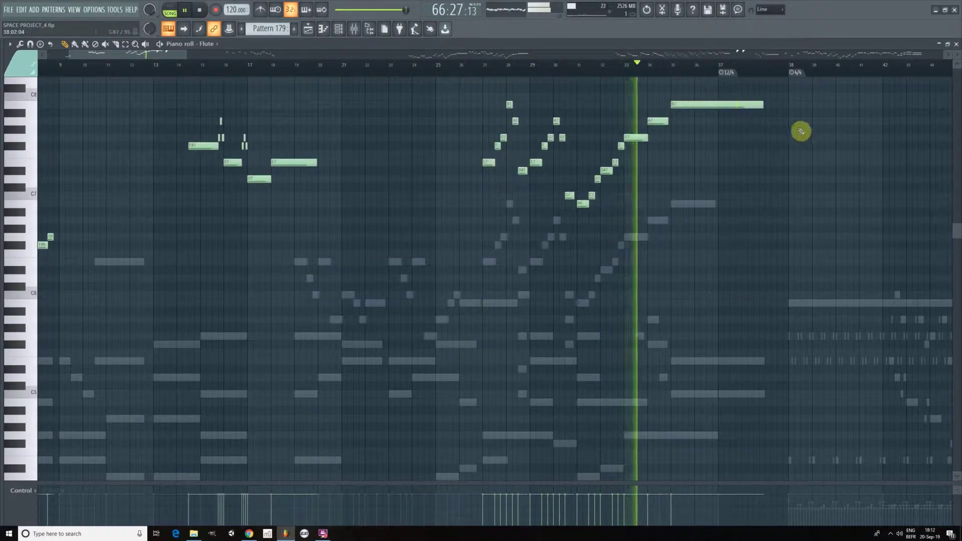
scroll(776, 70, up, 2)
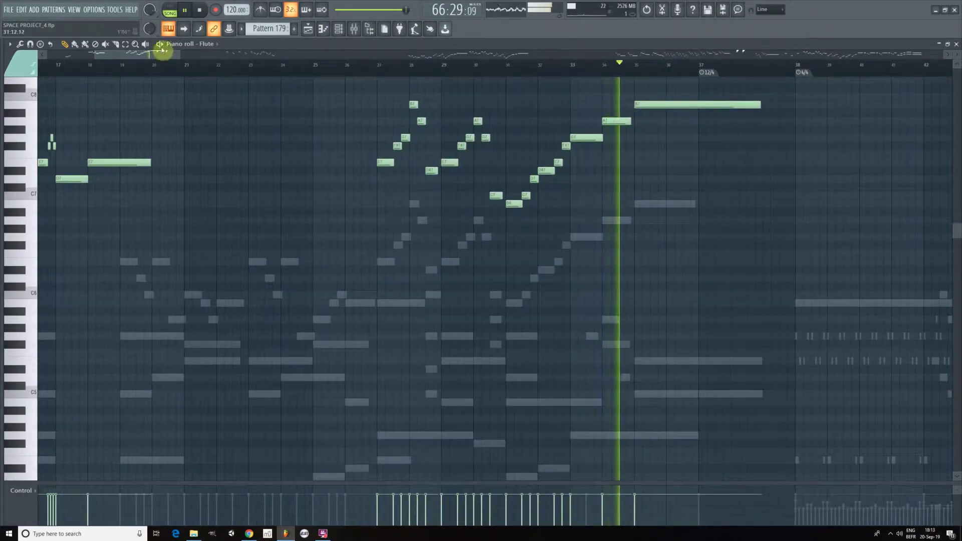
drag(152, 55, 208, 54)
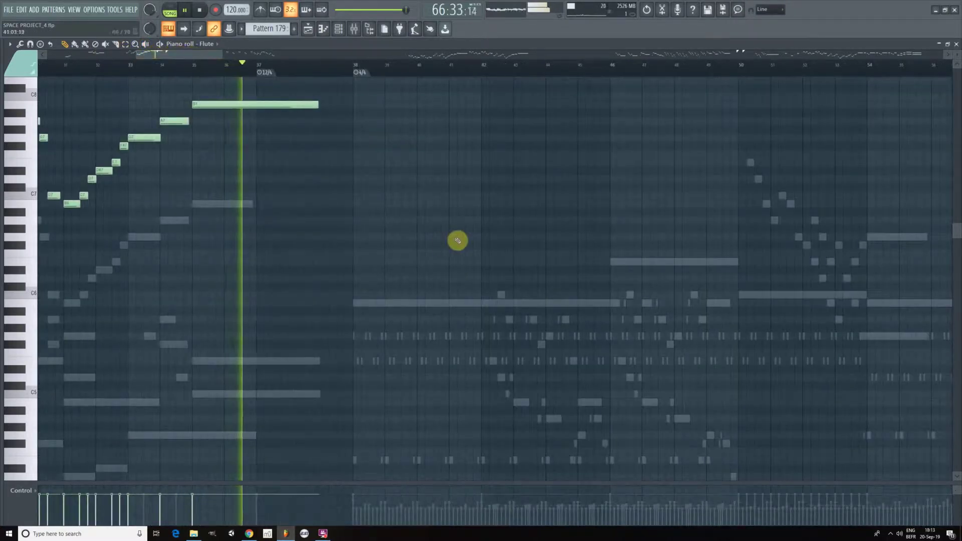
Bring up the Clarinet part and follow its melody from bar 42 toward bar 50 during playback
scroll(458, 248, down, 1)
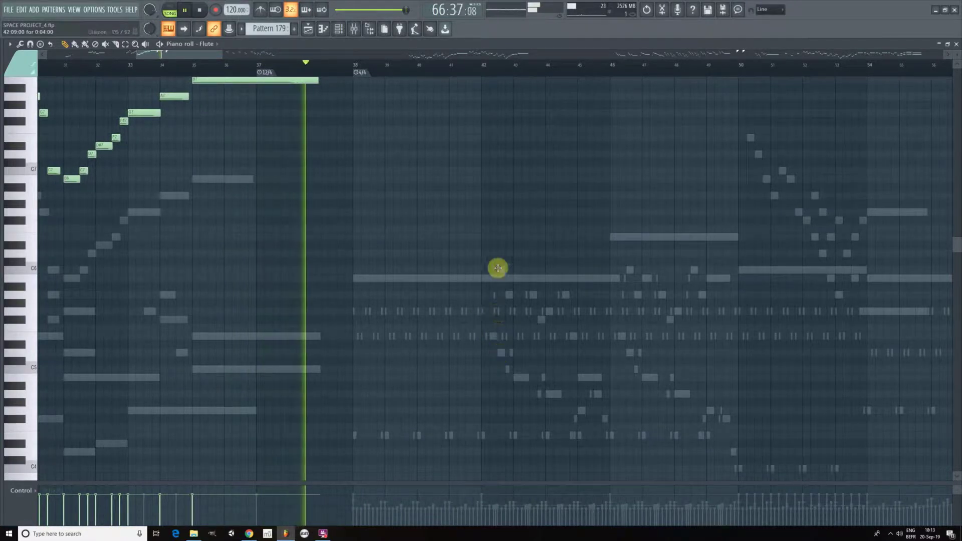
double_click(501, 270)
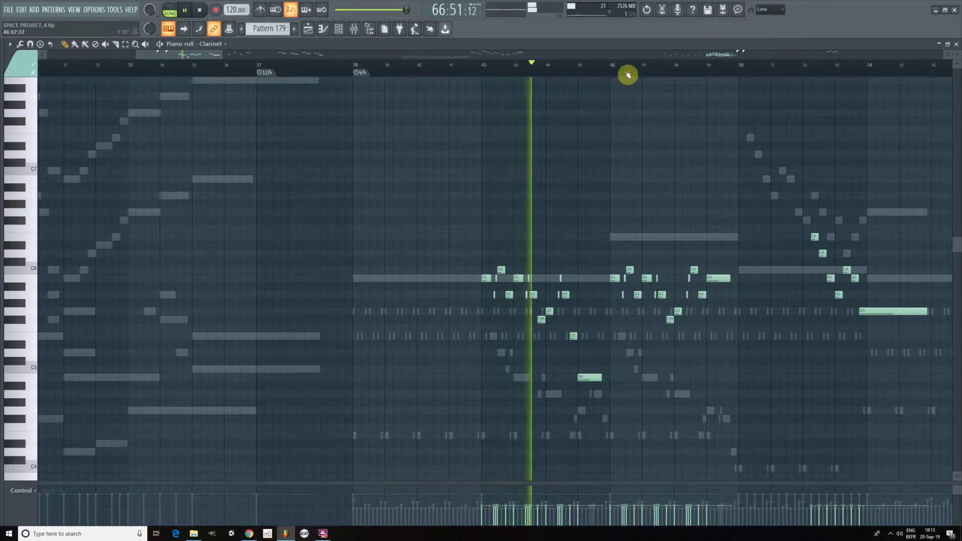
scroll(628, 75, up, 1)
drag(207, 57, 233, 56)
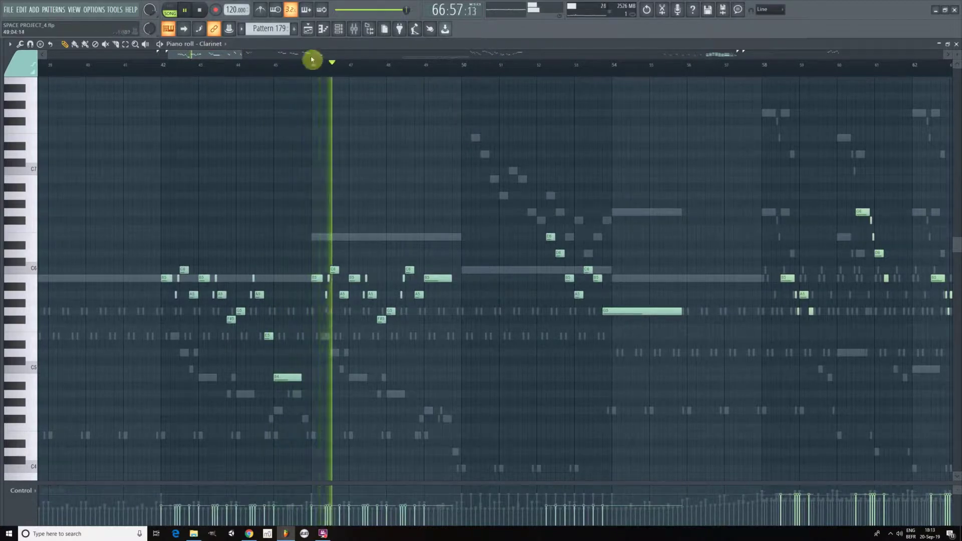
drag(230, 55, 243, 51)
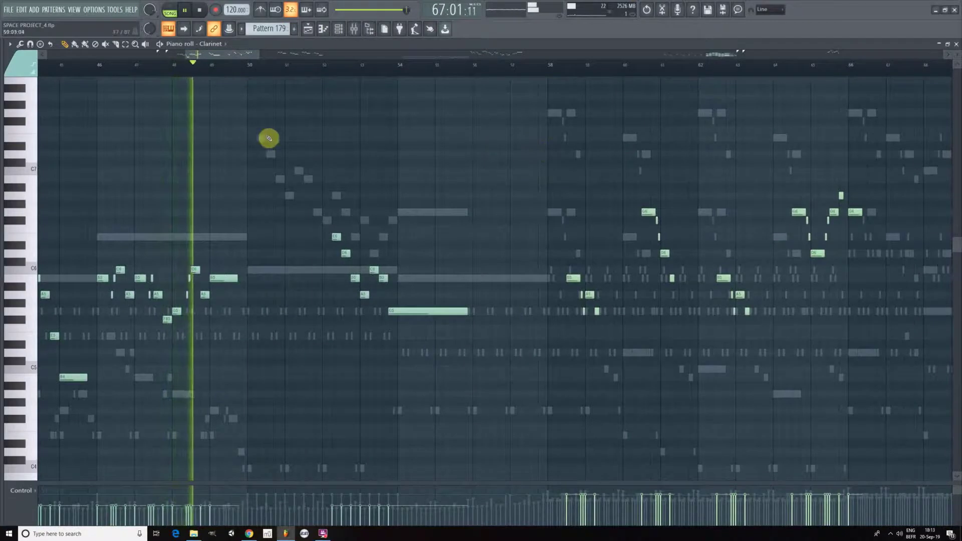
Examine the descending Violin 1 Orch Leg run from bar 50 and the Oboe notes that join it near bar 52
double_click(262, 136)
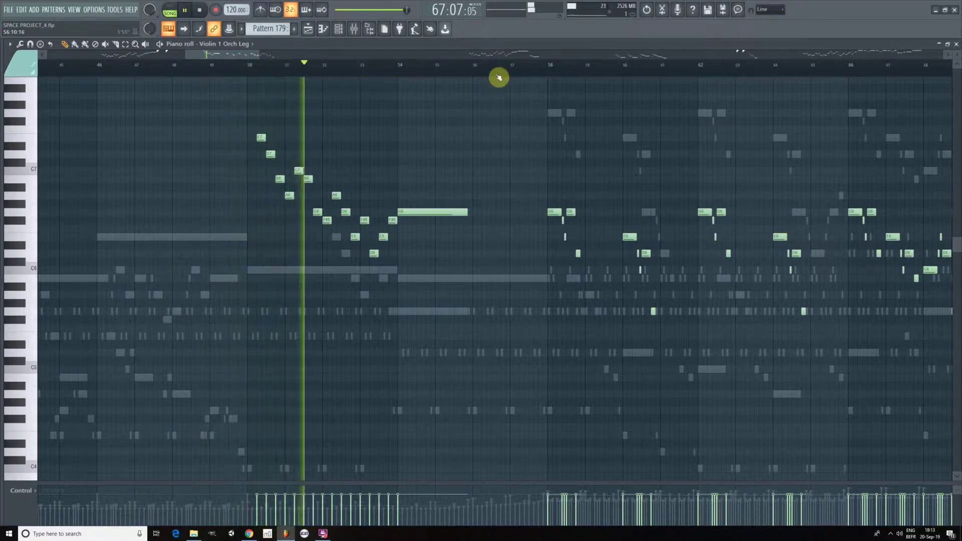
double_click(336, 236)
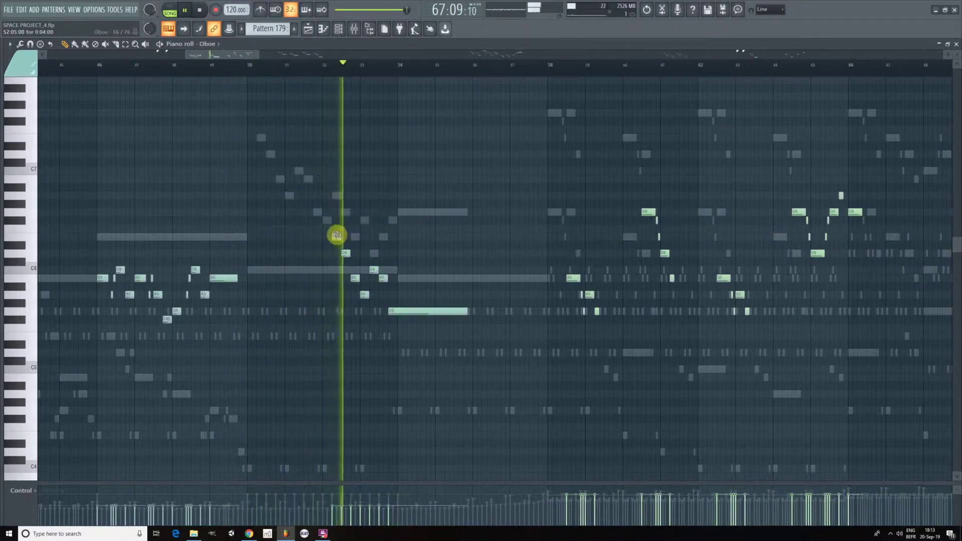
Examine how the Flute and Oboe parts answer each other in the section starting at bar 58
drag(234, 56, 273, 54)
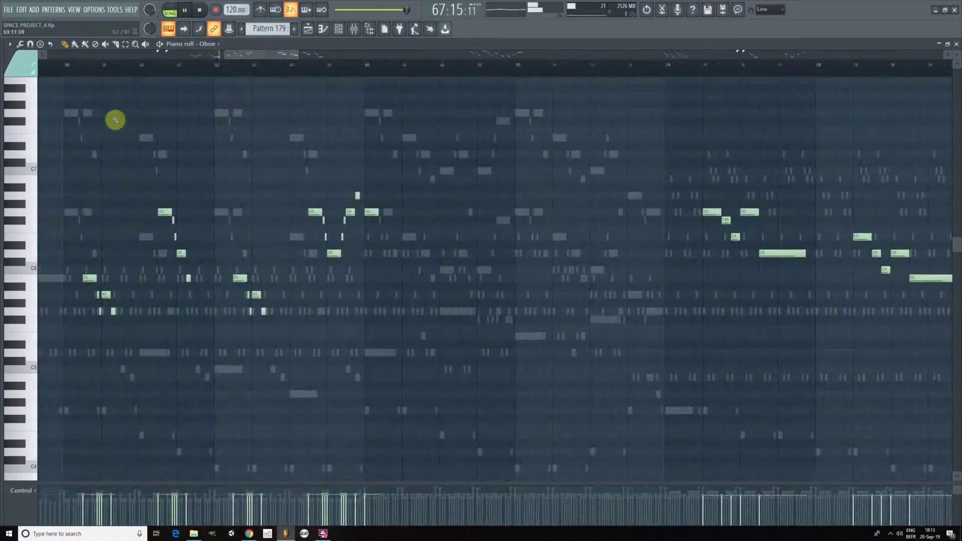
double_click(71, 112)
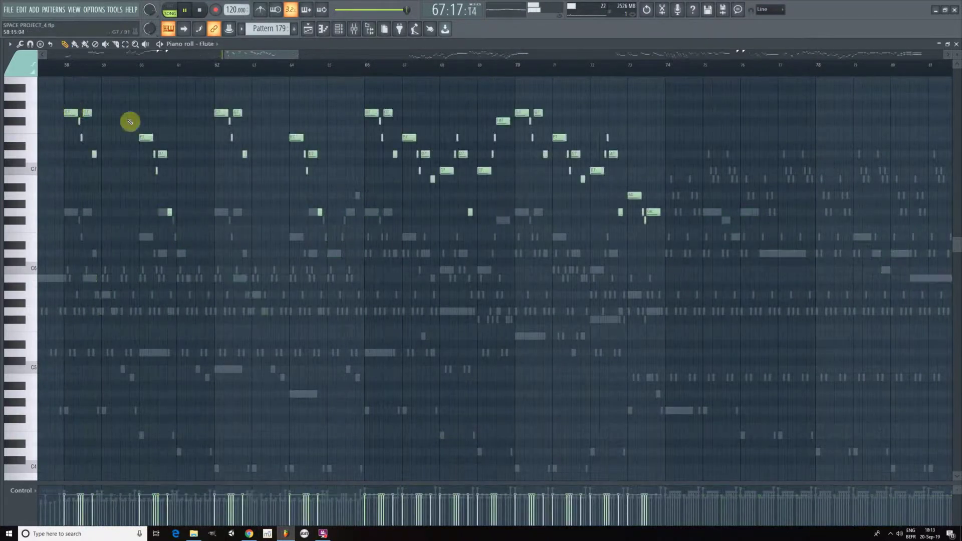
double_click(90, 276)
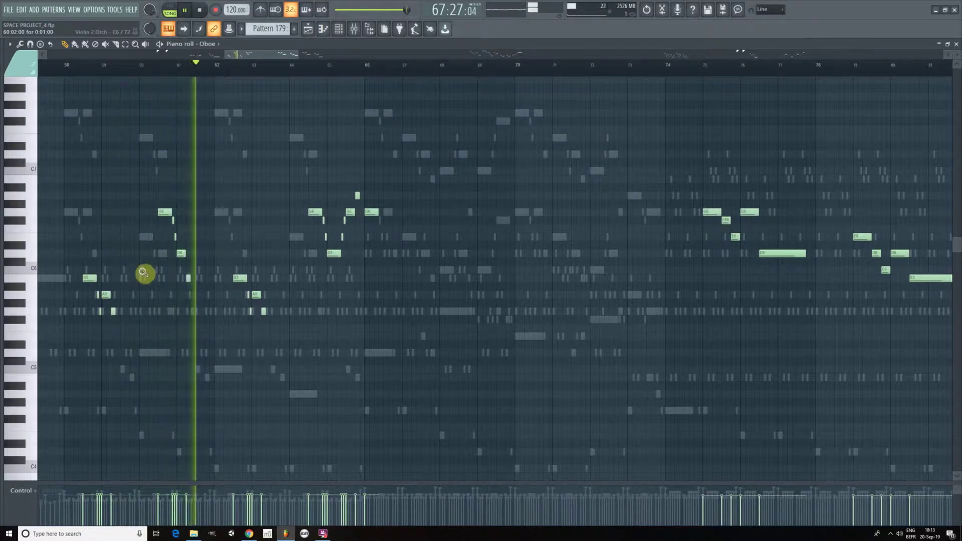
Bring up the Violin 2 Orch part and inspect its repeated short-note accompaniment from around bar 60
double_click(143, 273)
drag(322, 75, 316, 69)
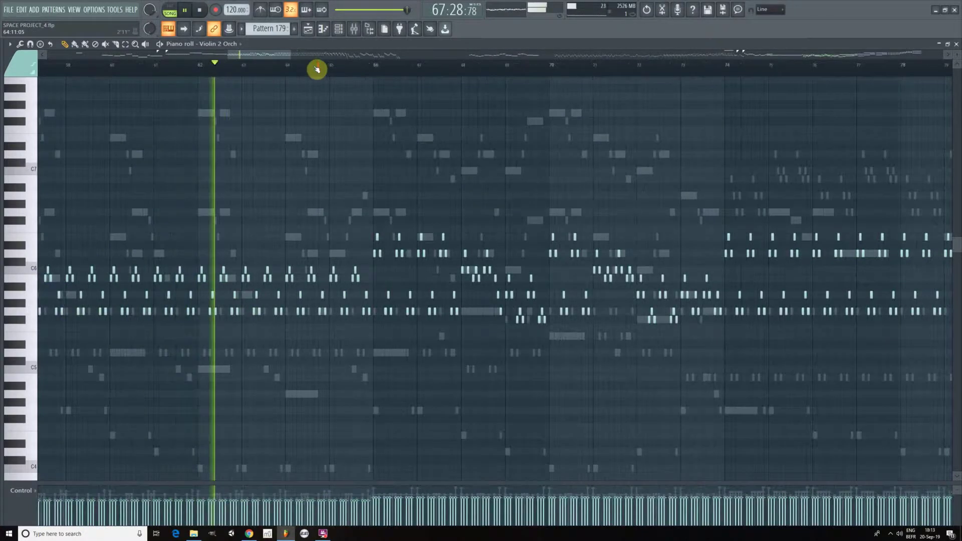
scroll(316, 69, up, 1)
Bring up the Cello Orch part and inspect its low notes between about bars 60 and 74
scroll(251, 391, down, 3)
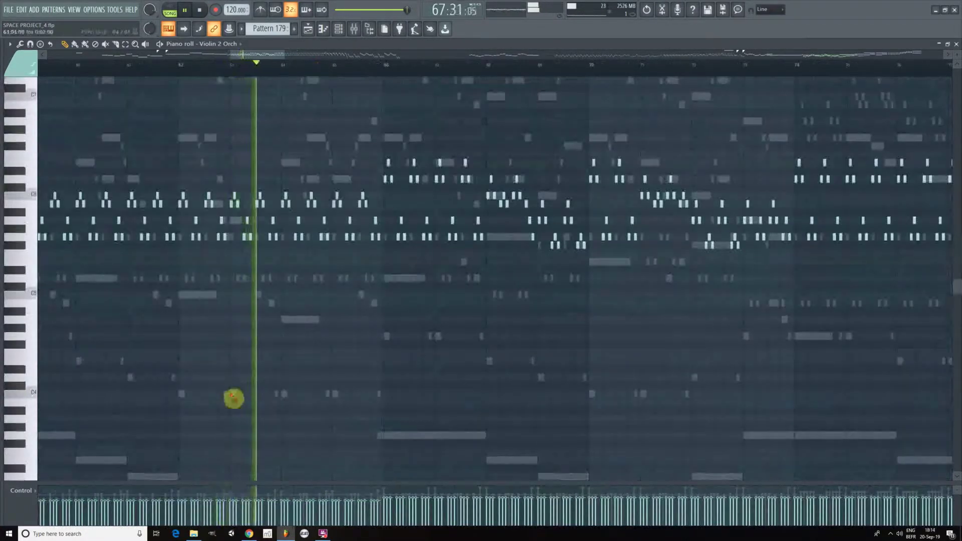
right_click(233, 397)
scroll(400, 352, down, 2)
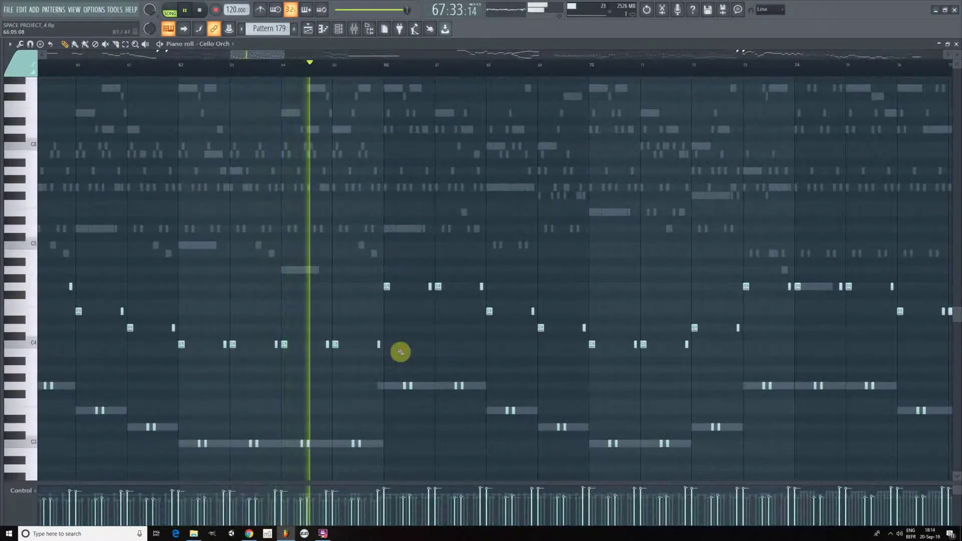
scroll(400, 352, down, 1)
Compare the Oboe, Flute and Violin 1 Orch Leg melodies in turn as playback passes bars 66 to 70
scroll(399, 351, up, 6)
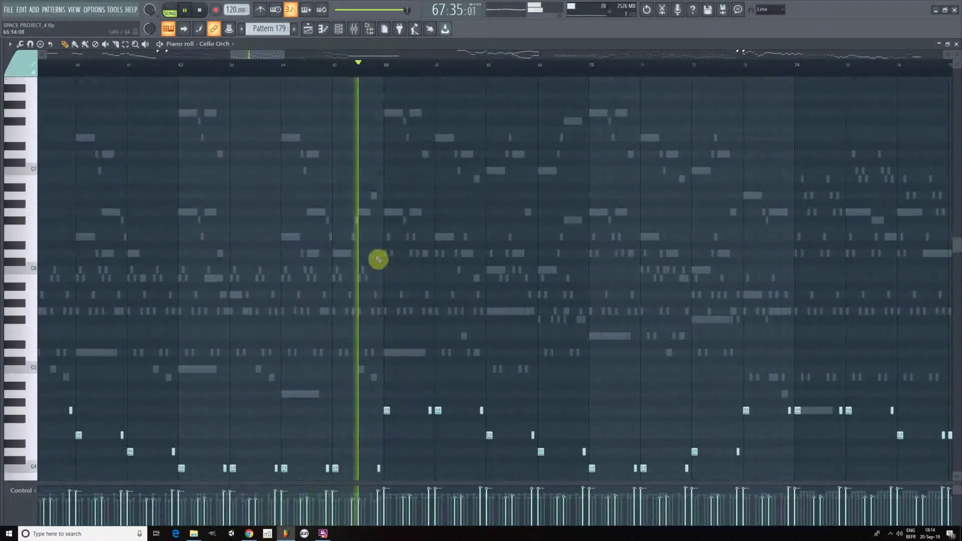
right_click(365, 212)
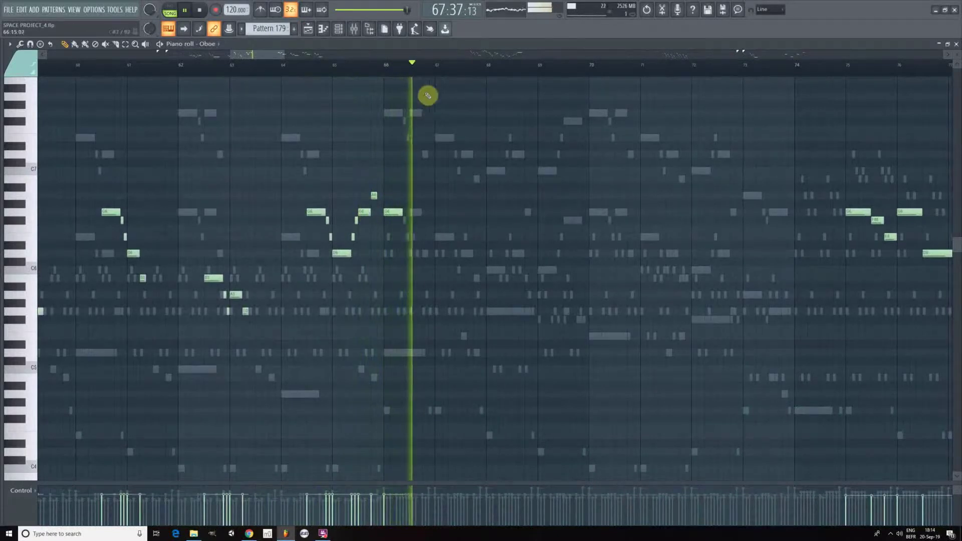
right_click(394, 111)
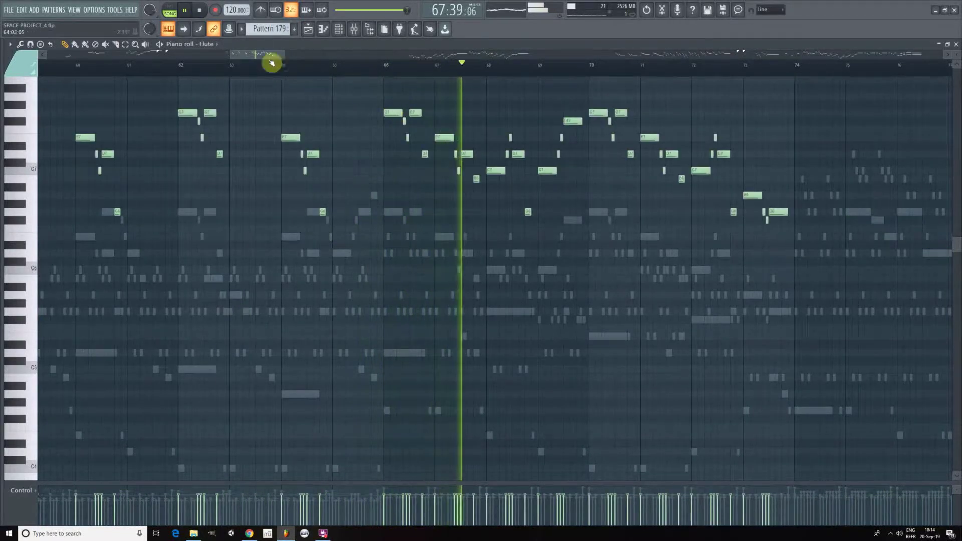
drag(280, 55, 290, 82)
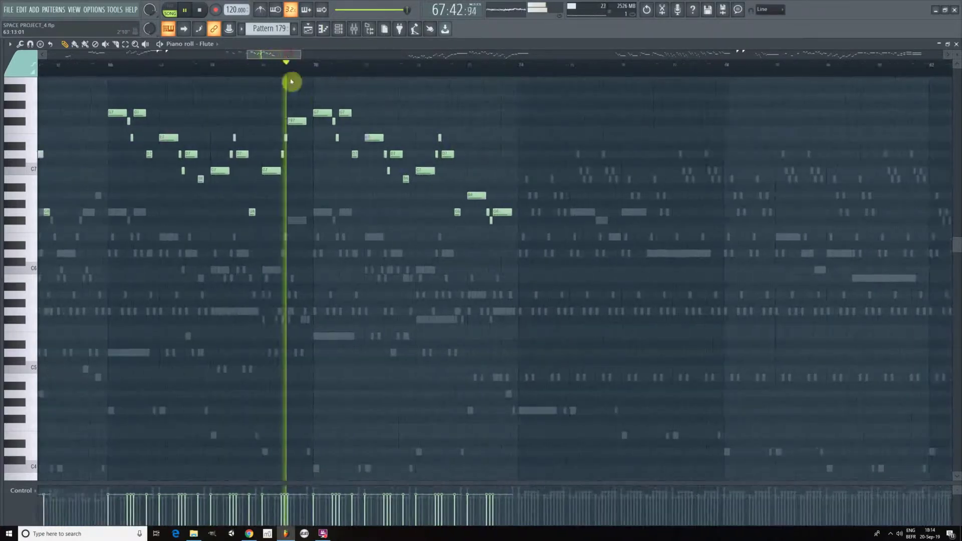
right_click(316, 211)
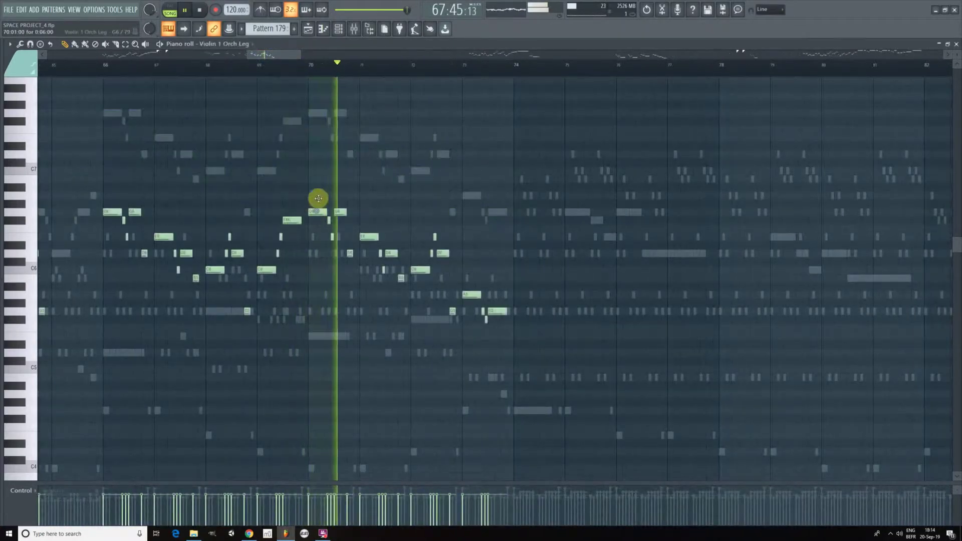
Bring up the Clarinet part and follow its repeated phrases from bar 75 toward bar 90
drag(277, 58, 288, 54)
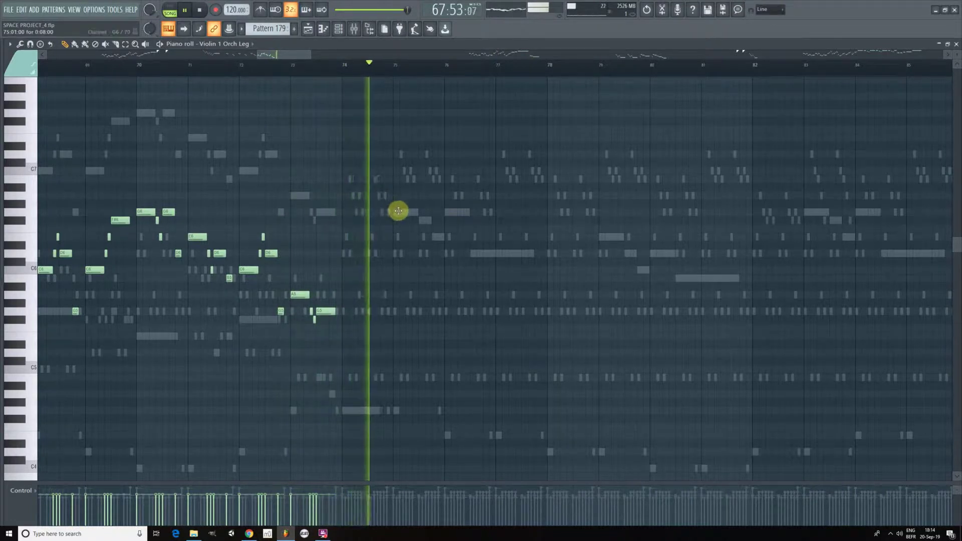
double_click(398, 211)
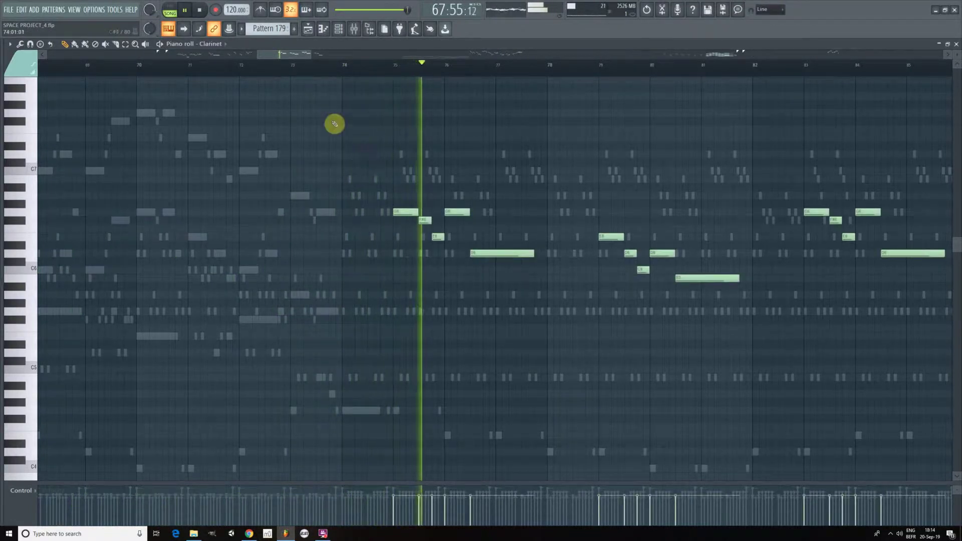
drag(287, 59, 304, 53)
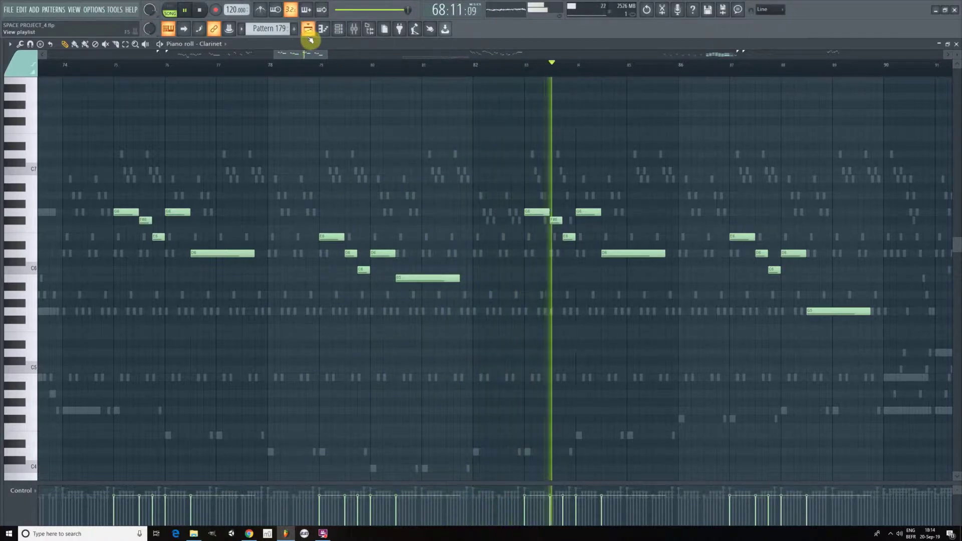
drag(314, 55, 335, 53)
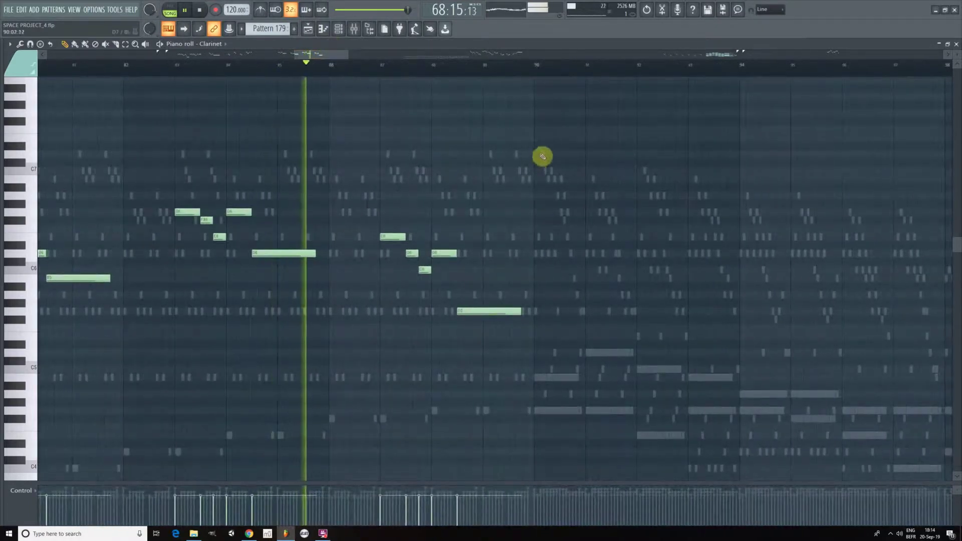
Bring up the Violin 1 Orch part and follow its descending short-note figures from bar 90 onward
right_click(544, 156)
right_click(544, 156)
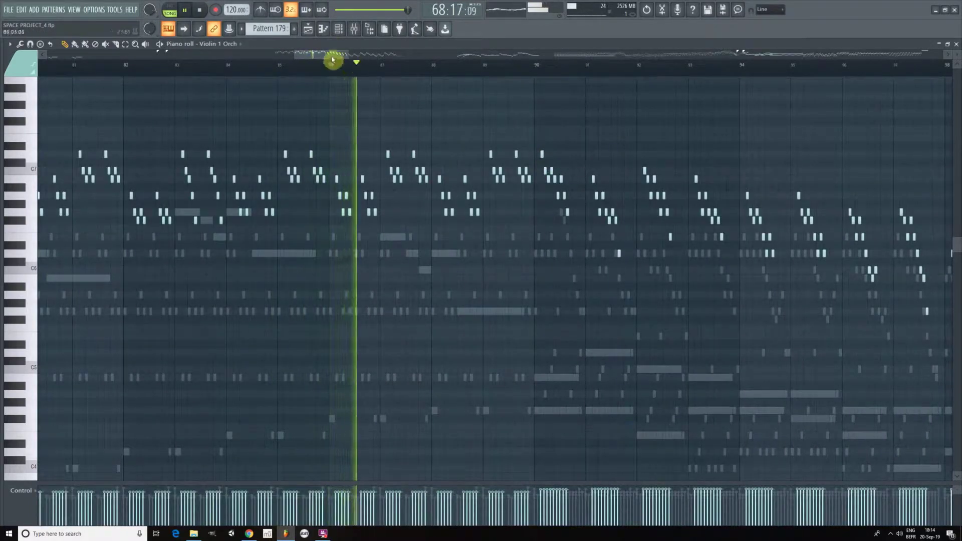
drag(339, 55, 350, 52)
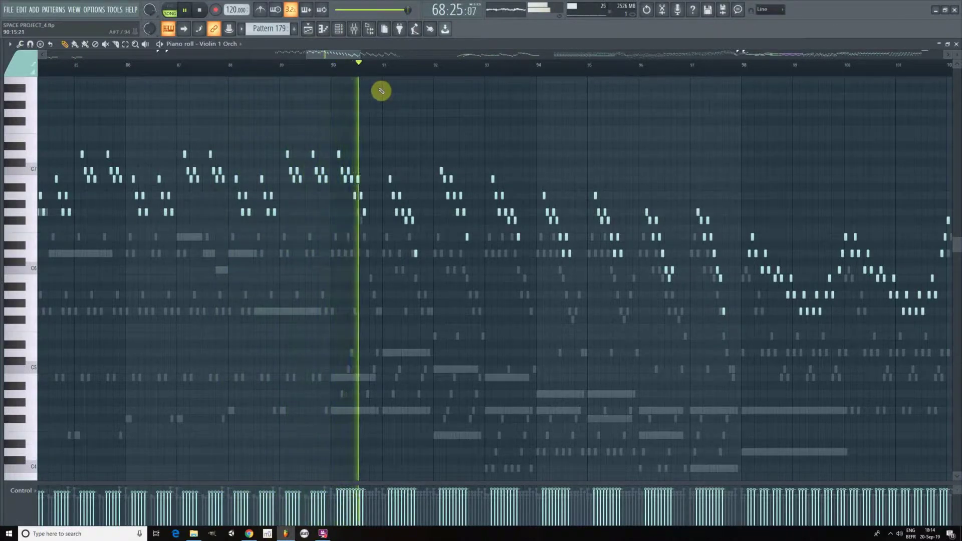
Examine the Violin 1 Orch figures and the lower accompanying notes between about bars 90 and 108
drag(336, 58, 358, 57)
scroll(307, 160, down, 3)
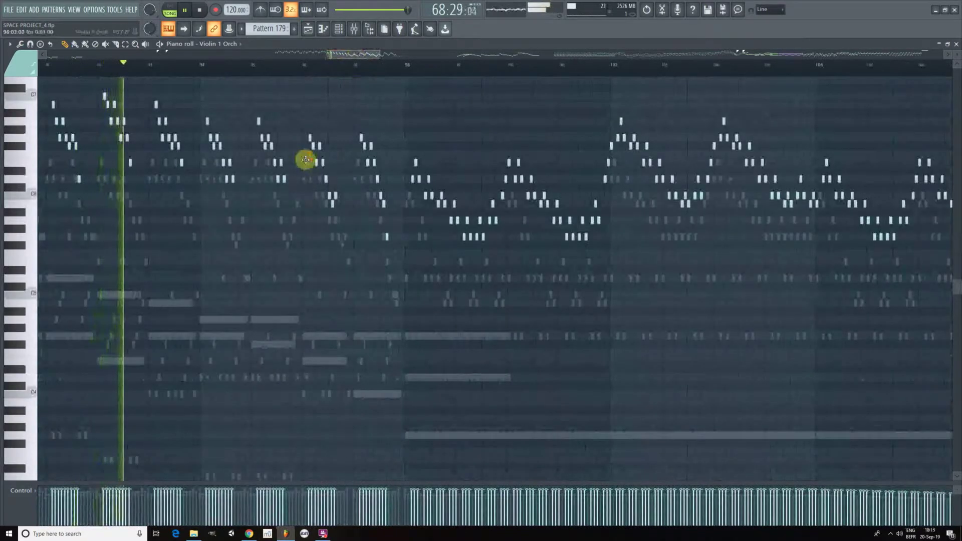
scroll(306, 159, down, 4)
scroll(306, 159, down, 1)
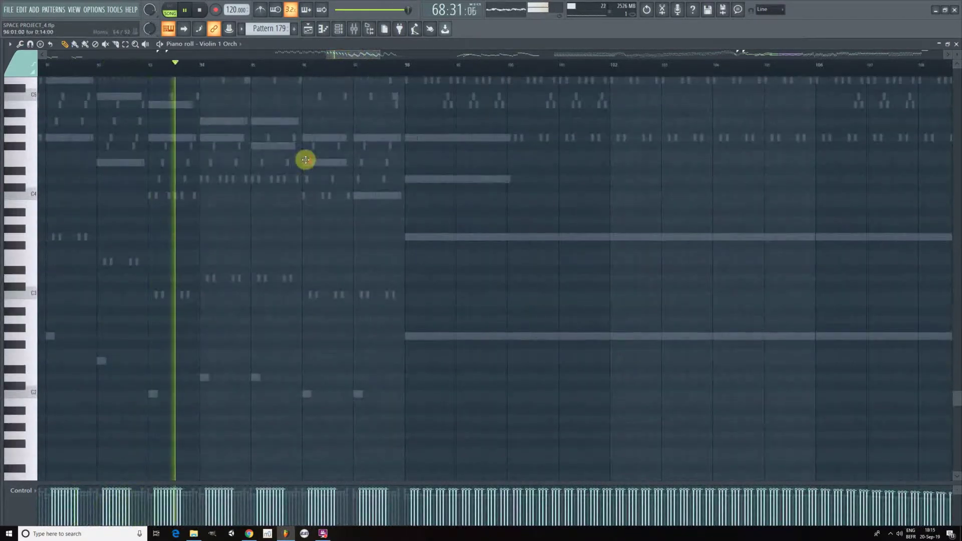
scroll(306, 160, up, 9)
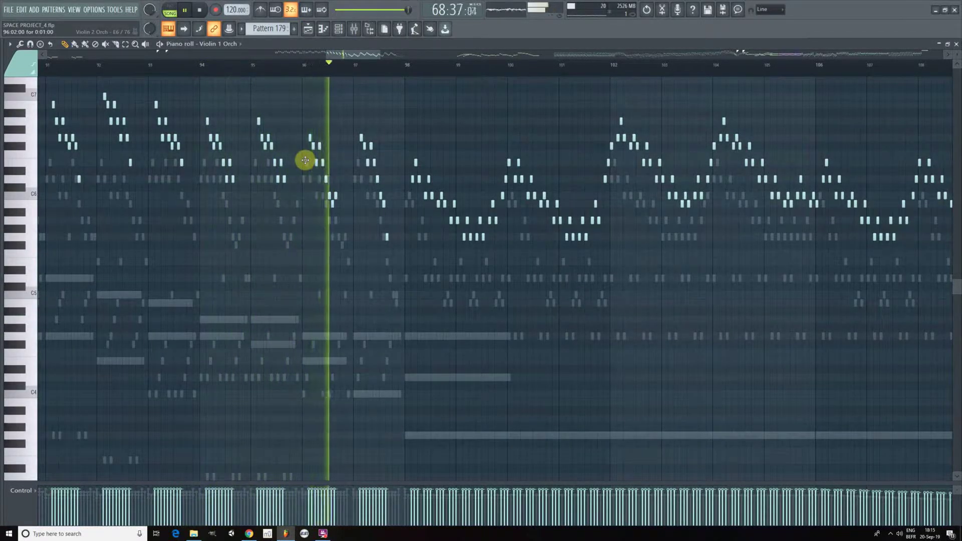
drag(349, 55, 366, 65)
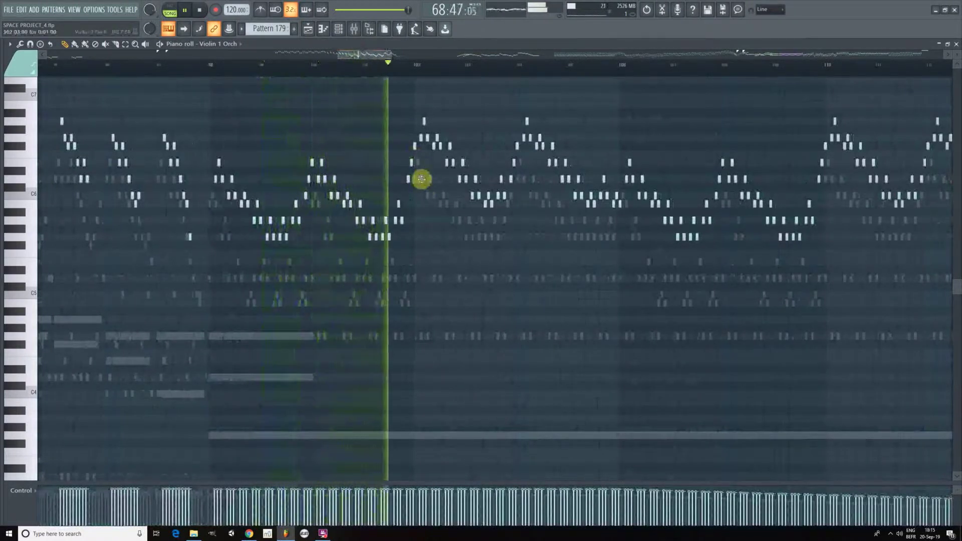
Compare the Violin 2 Orch and Violin 1 Orch short-note figures from about bar 100 to bar 116
double_click(422, 179)
drag(387, 54, 394, 51)
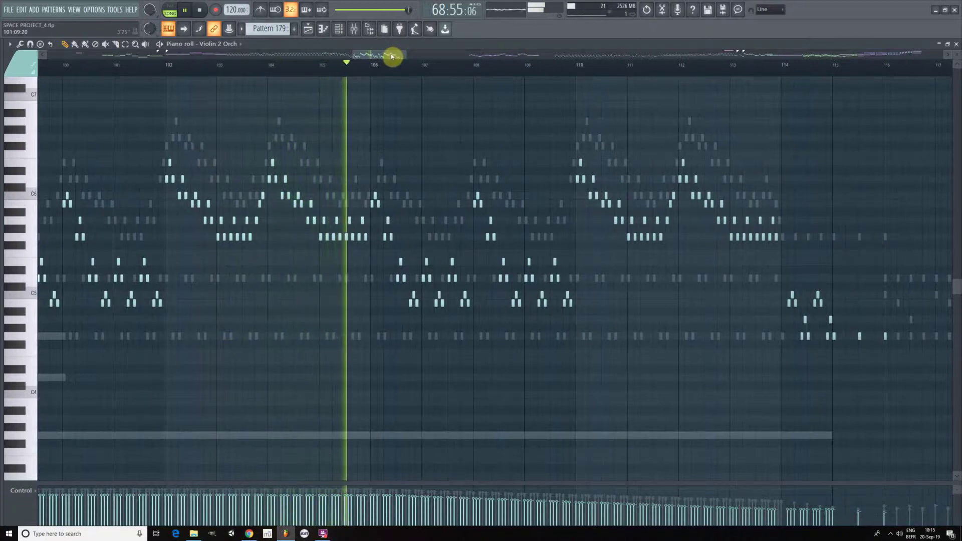
drag(388, 53, 406, 45)
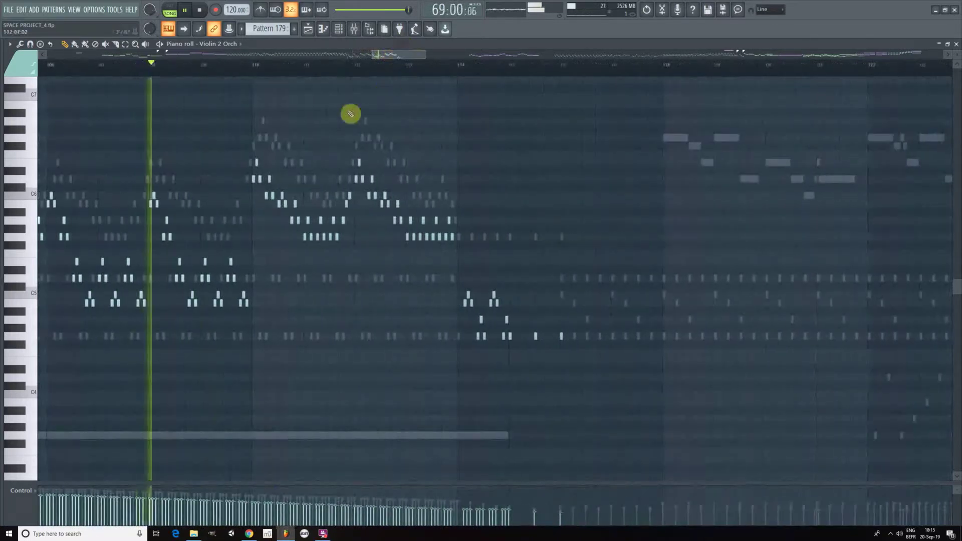
double_click(278, 138)
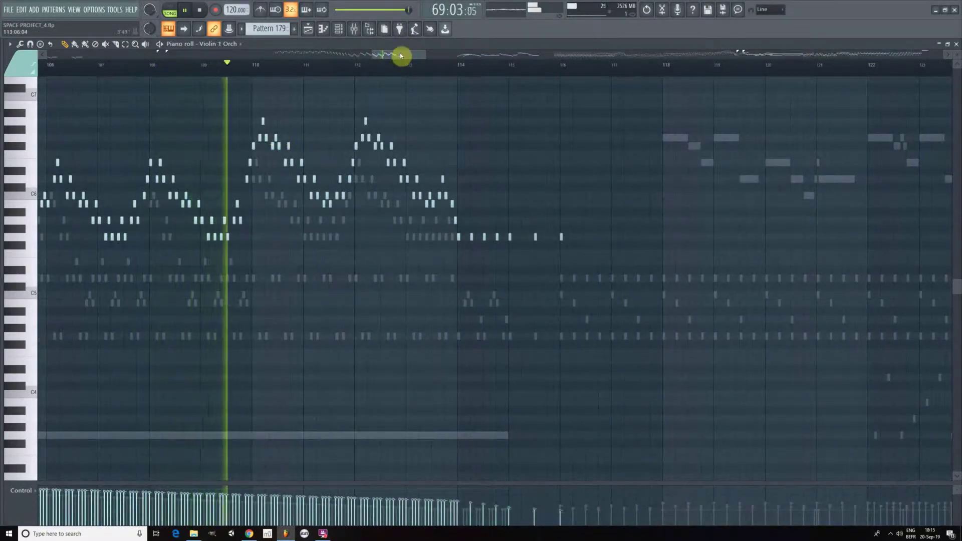
double_click(467, 296)
drag(410, 59, 426, 52)
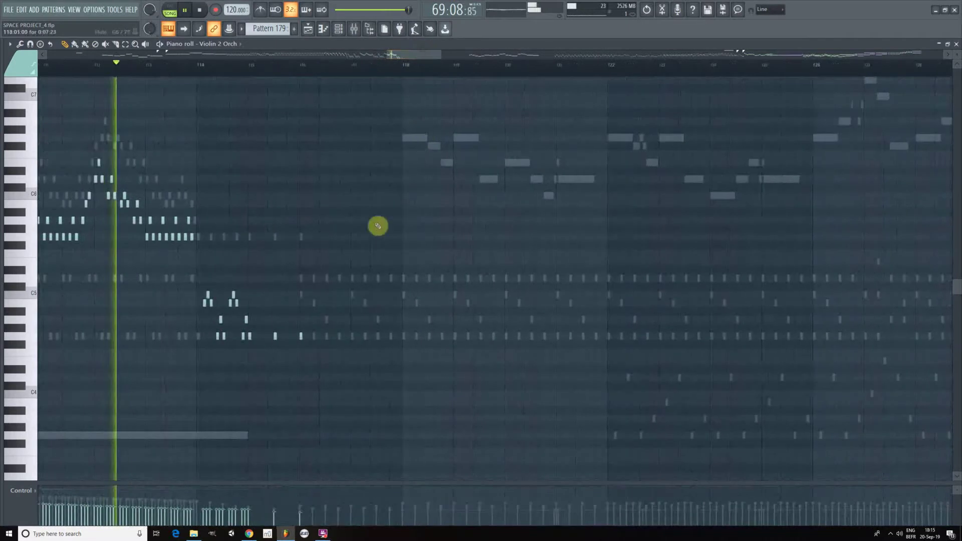
Bring up the Cor Anglais pattern and the Flute melody in turn, following them from bar 114 toward bar 134
double_click(315, 303)
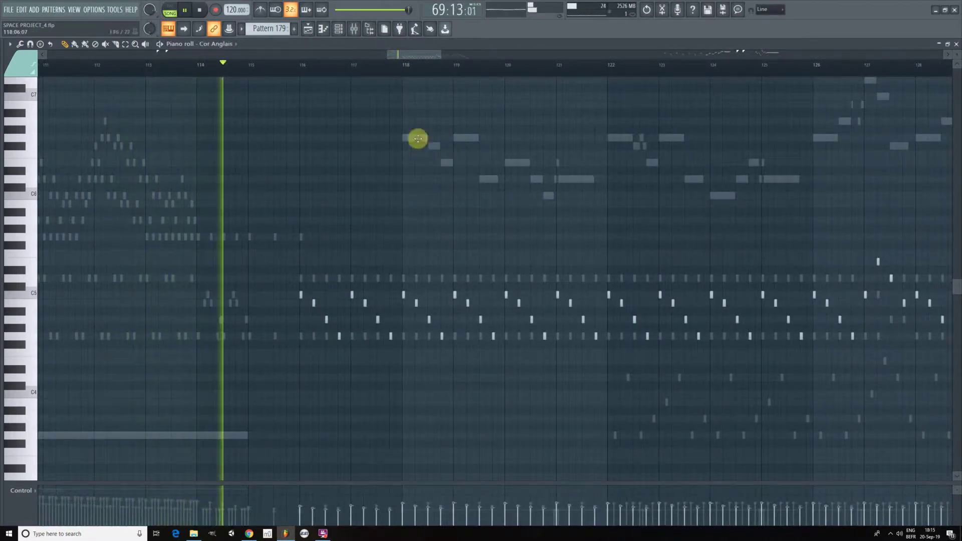
drag(421, 55, 430, 46)
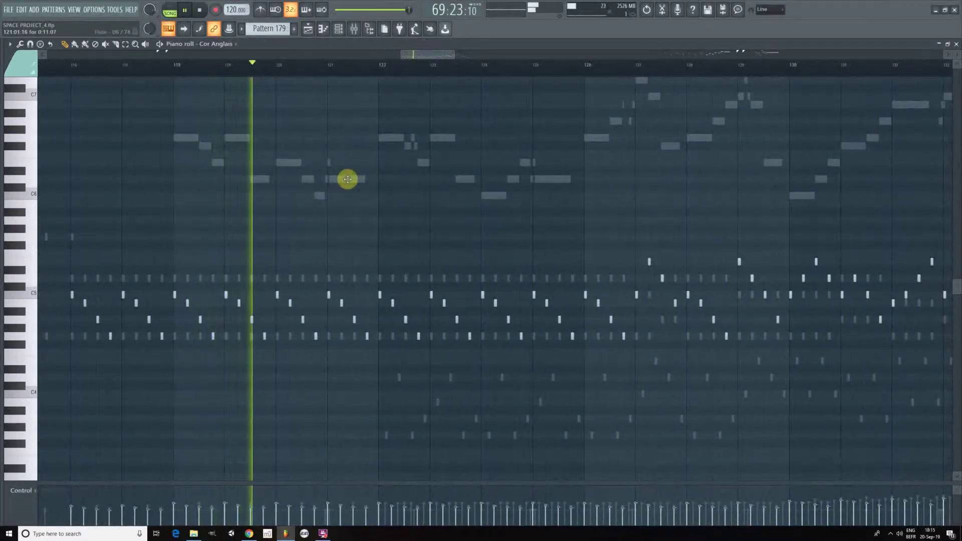
double_click(347, 179)
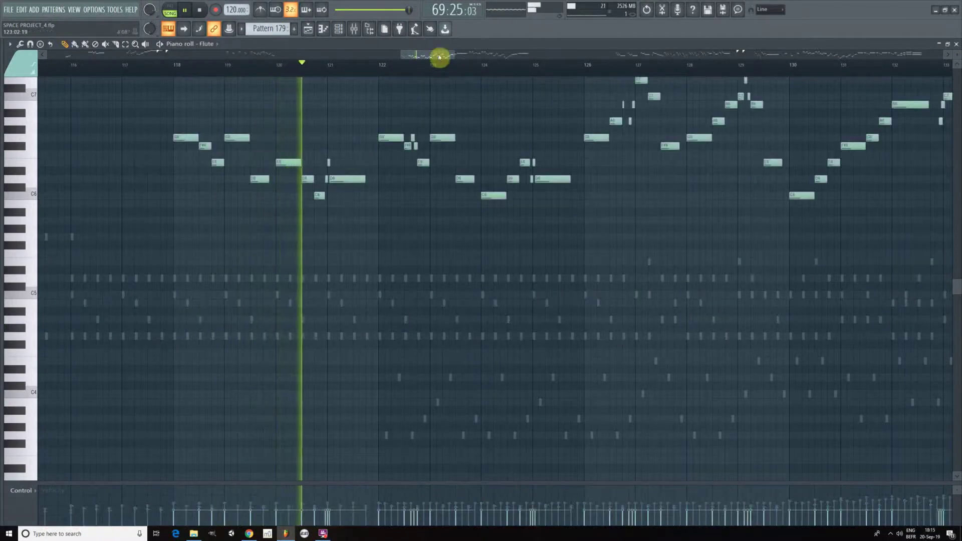
drag(434, 52, 447, 41)
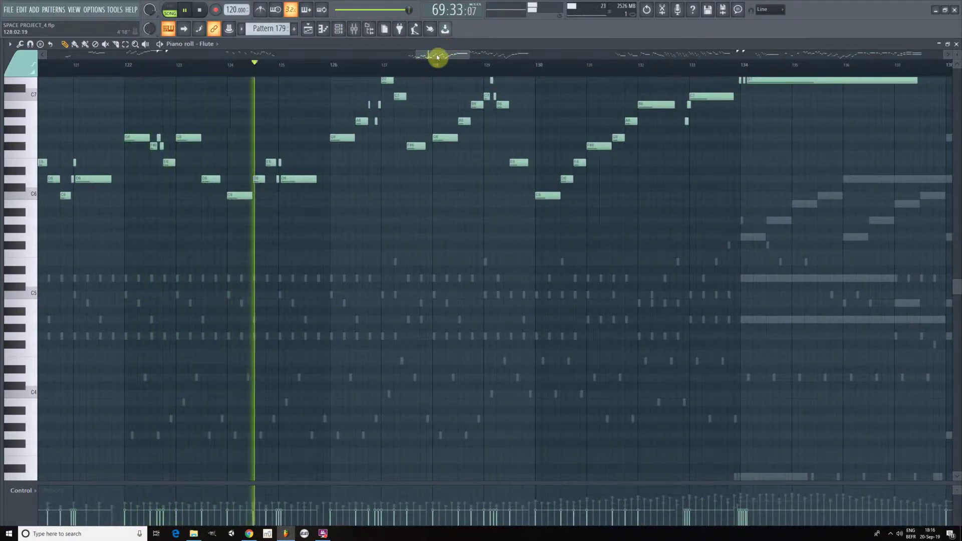
drag(435, 54, 457, 52)
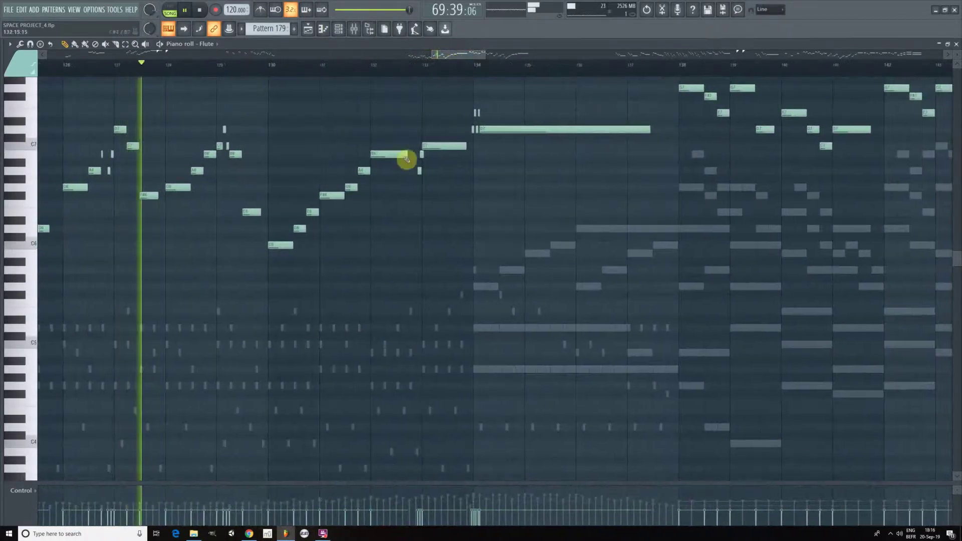
Follow the Cor Anglais part toward bar 134, and bring up the sustained Violin 1 Orch melody that starts there
double_click(295, 311)
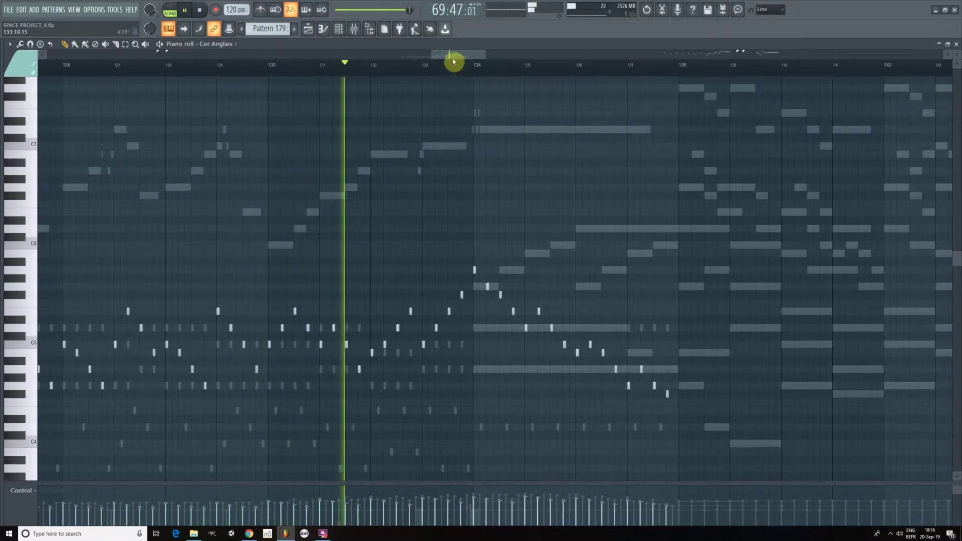
drag(453, 58, 466, 53)
double_click(379, 245)
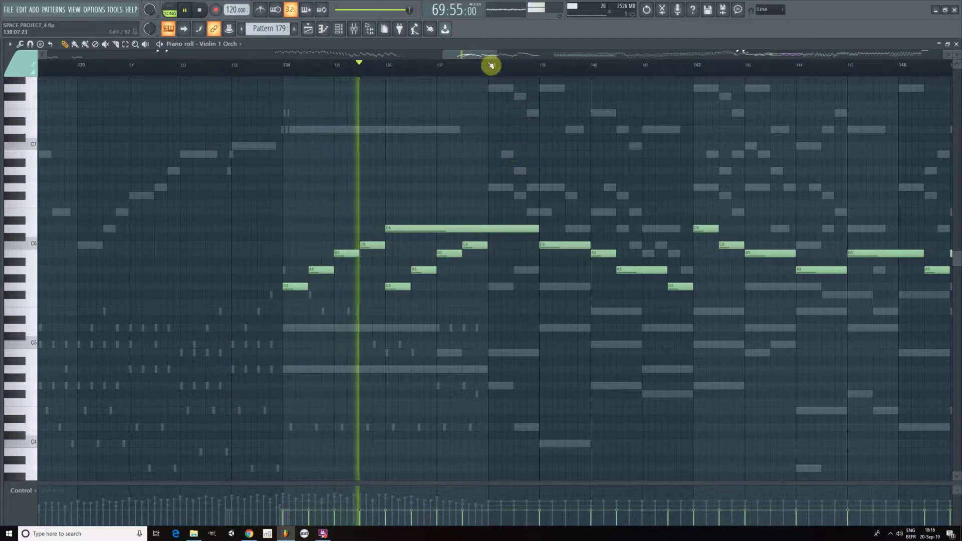
drag(490, 52, 498, 48)
scroll(426, 153, up, 3)
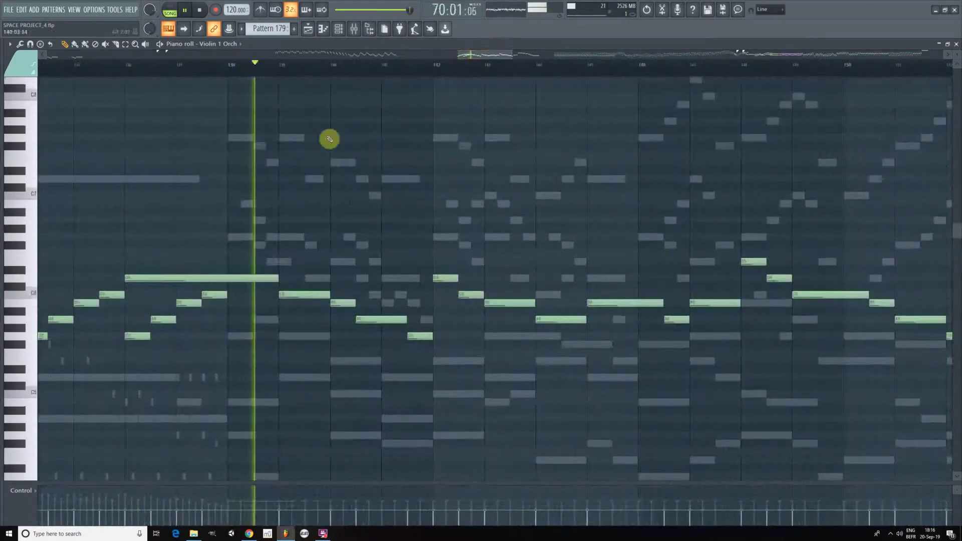
Compare the high Flute melody with the Oboe counter-line from bar 138 toward bar 154
double_click(238, 135)
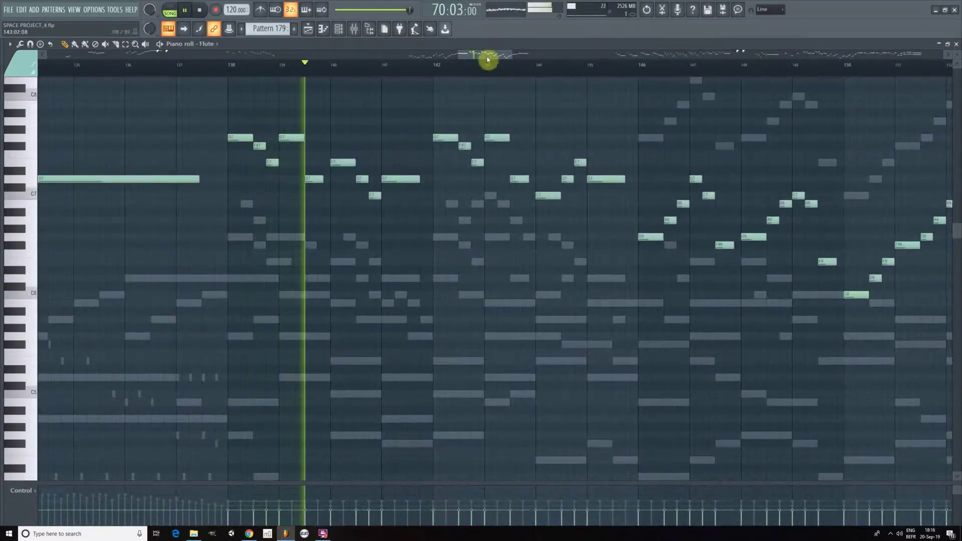
drag(486, 53, 495, 49)
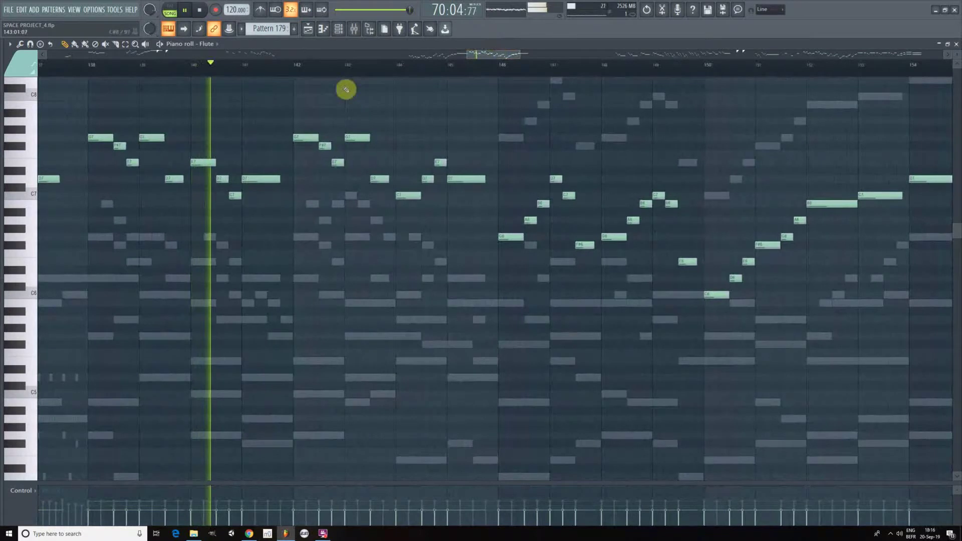
scroll(345, 70, up, 1)
double_click(297, 205)
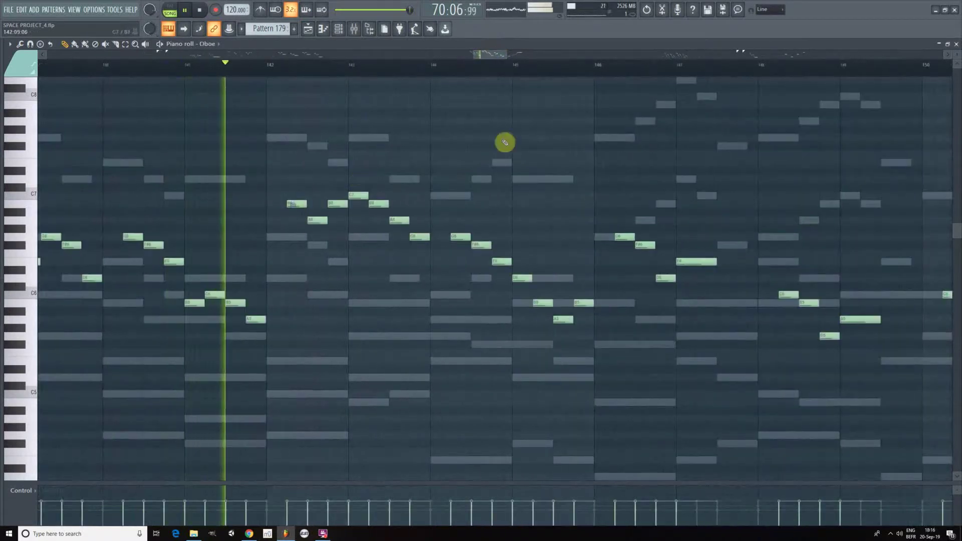
drag(492, 58, 496, 51)
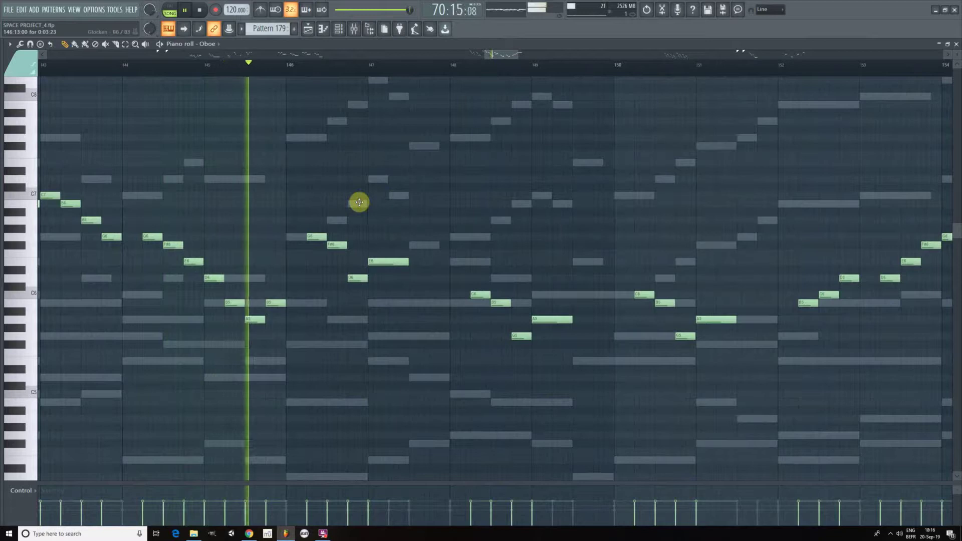
Bring up the Glocken line and compare it with the Violin 1 Orch melody between bars 147 and 154
double_click(359, 202)
drag(506, 54, 519, 51)
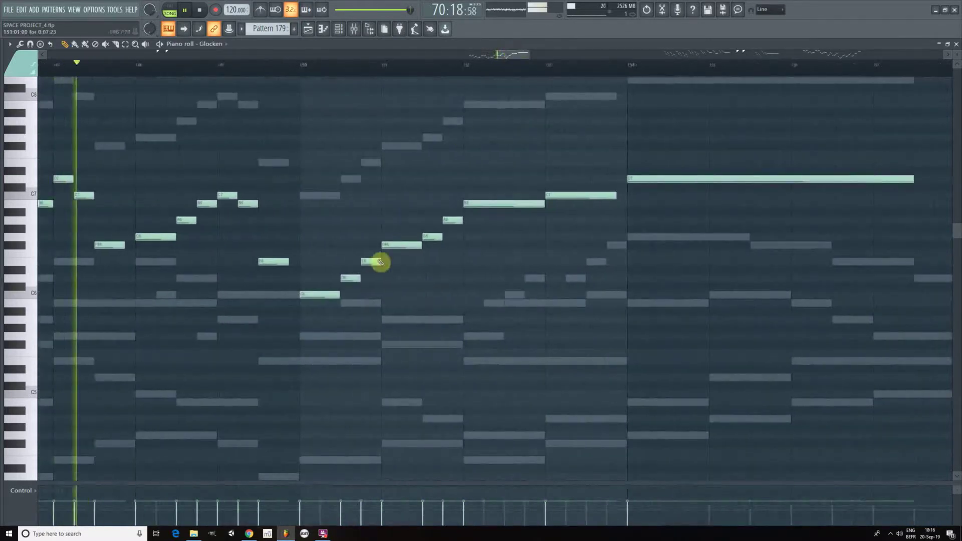
double_click(359, 301)
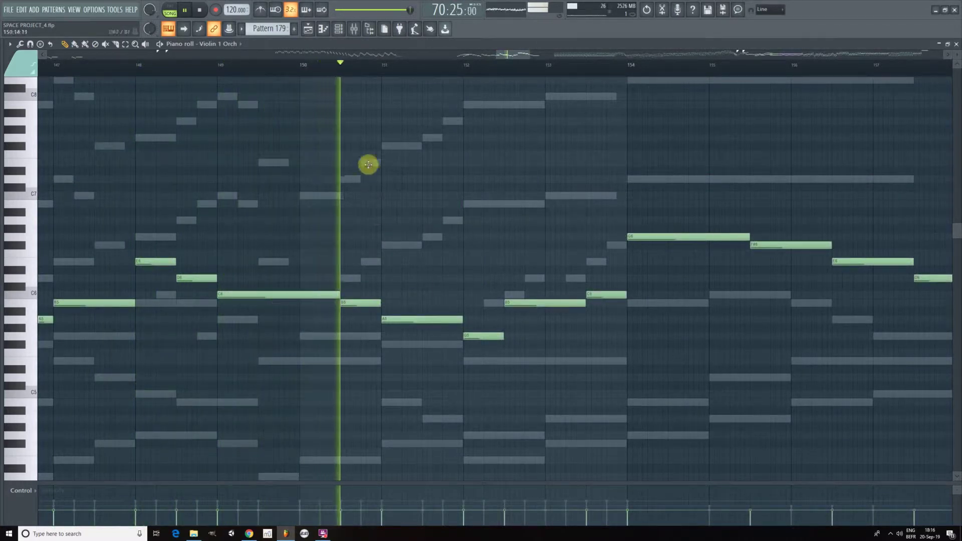
Bring up the Piccolo part and follow its rising line from bar 150 to its long note at bar 154
double_click(369, 163)
drag(511, 55, 519, 53)
scroll(522, 112, up, 2)
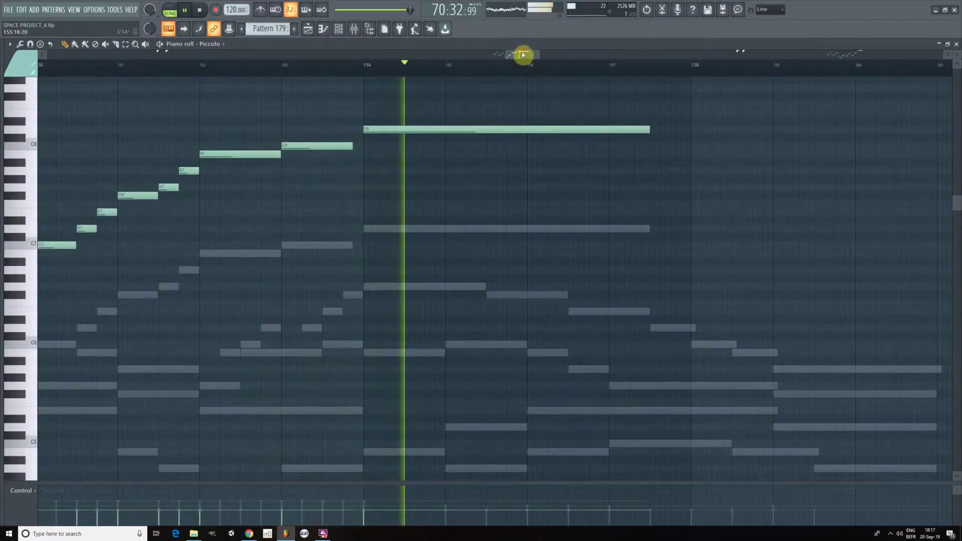
drag(522, 54, 536, 52)
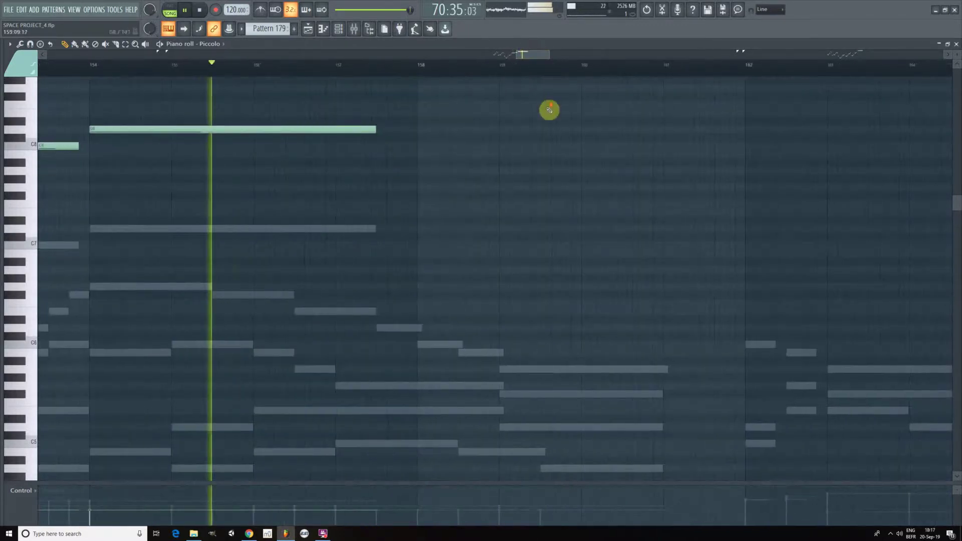
scroll(550, 110, down, 4)
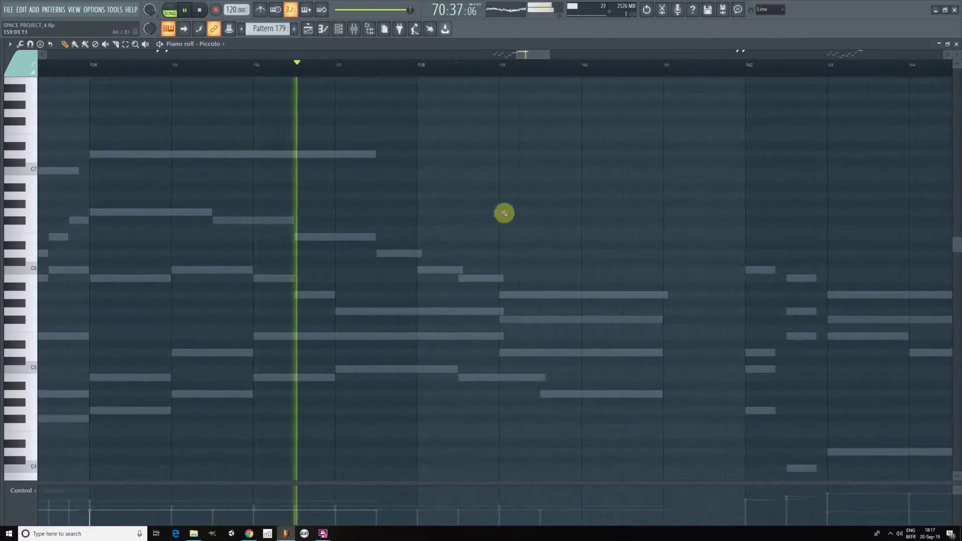
Follow the descending Violin 1 Orch line from bar 154, and bring up the Horns chords at bar 162
double_click(394, 256)
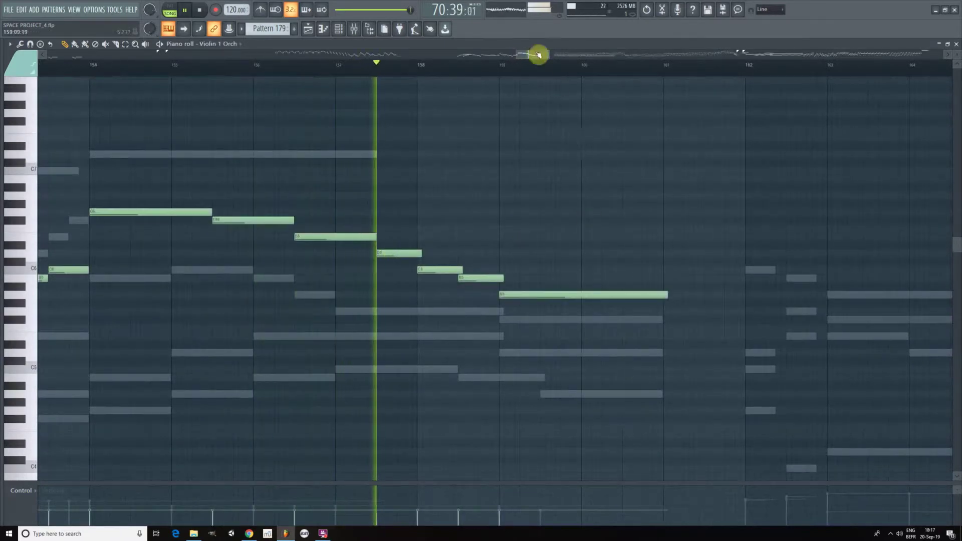
drag(536, 54, 548, 58)
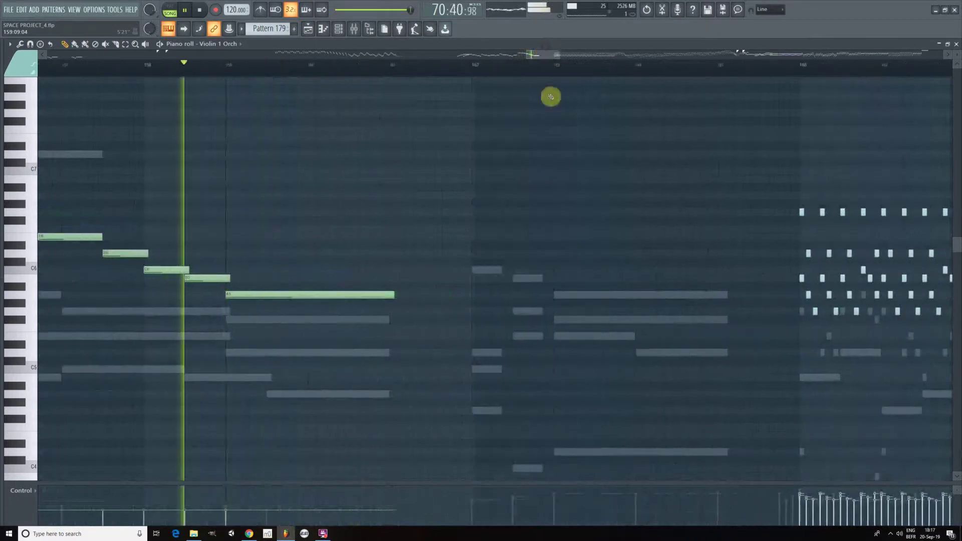
double_click(487, 268)
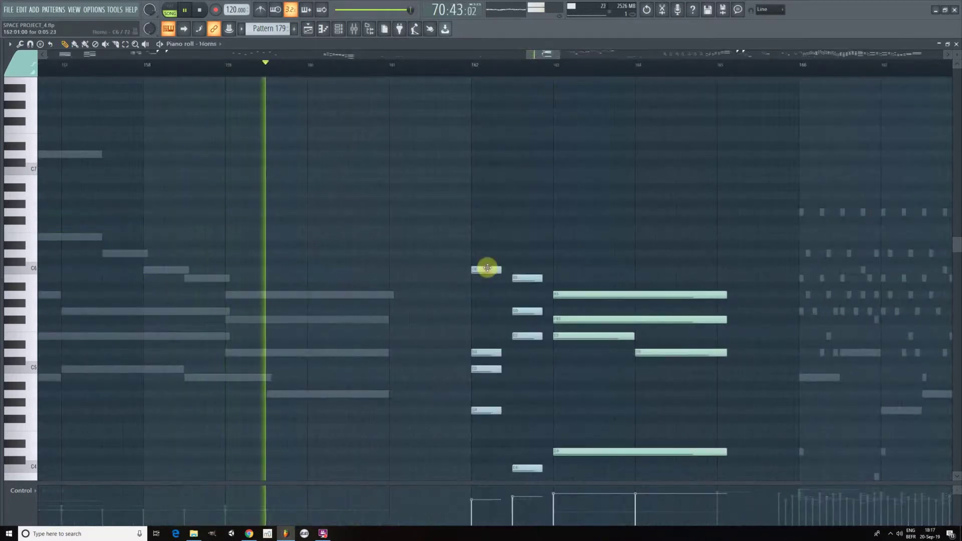
drag(546, 56, 561, 51)
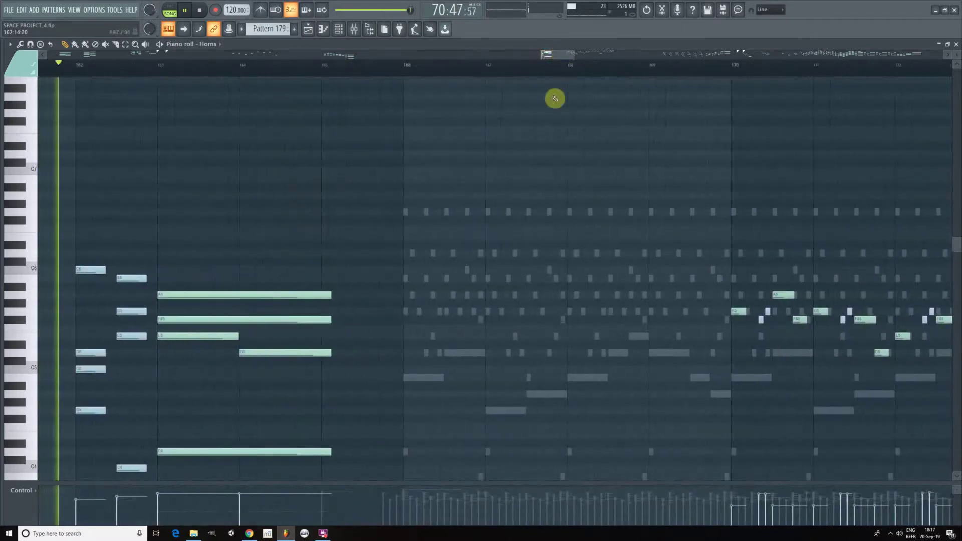
Inspect the repeated Violin 1 Orch pattern and its accompaniment from bar 166, and bring up the Horns melody from bar 170
double_click(405, 279)
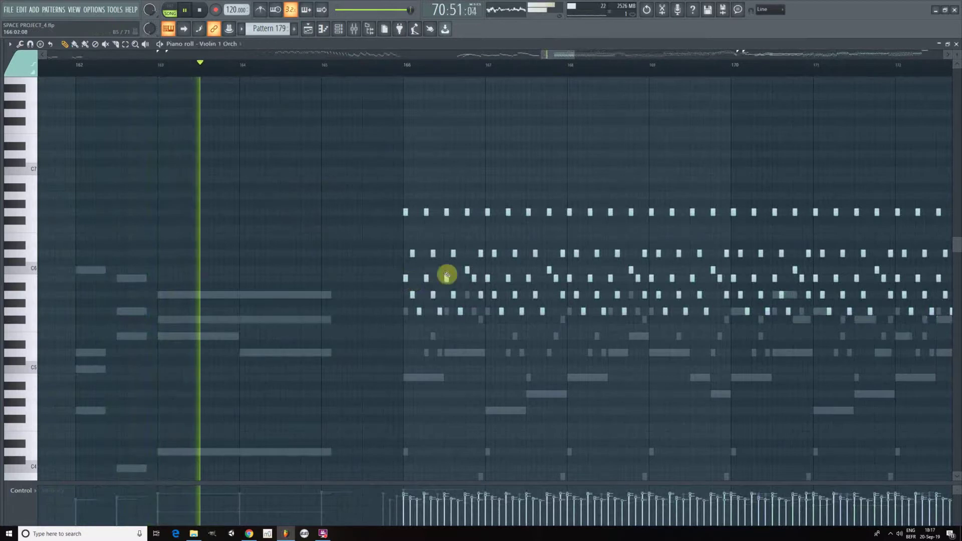
scroll(629, 67, down, 3)
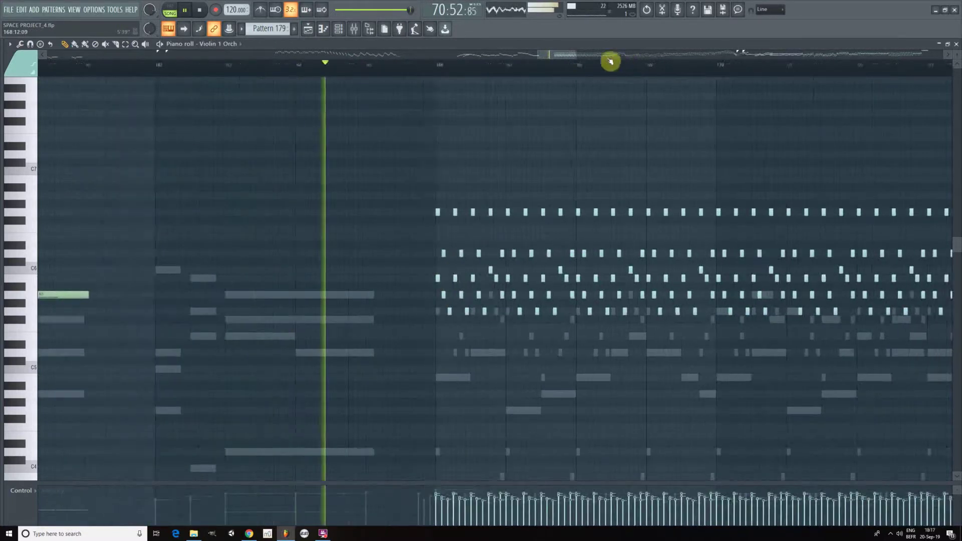
drag(556, 55, 567, 53)
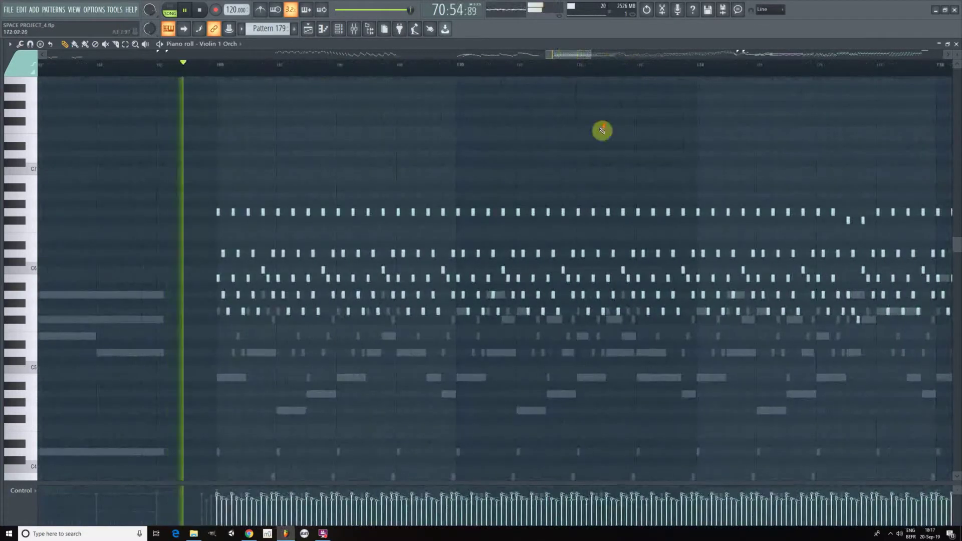
scroll(601, 130, down, 6)
scroll(602, 130, up, 3)
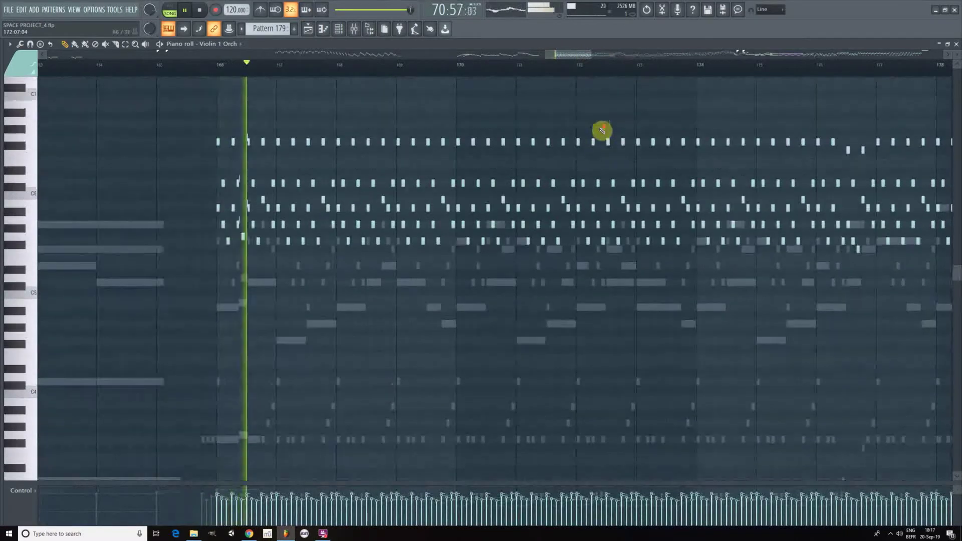
drag(571, 55, 581, 54)
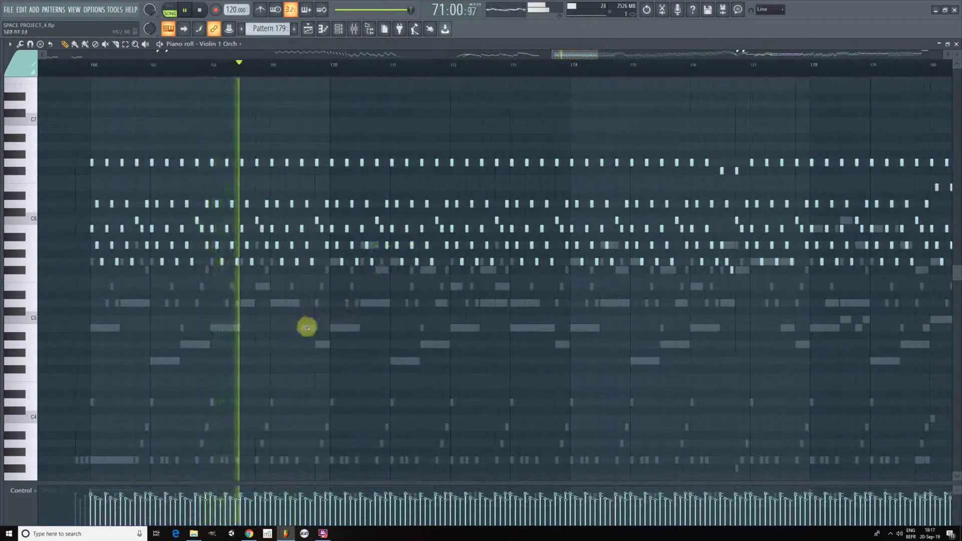
double_click(336, 263)
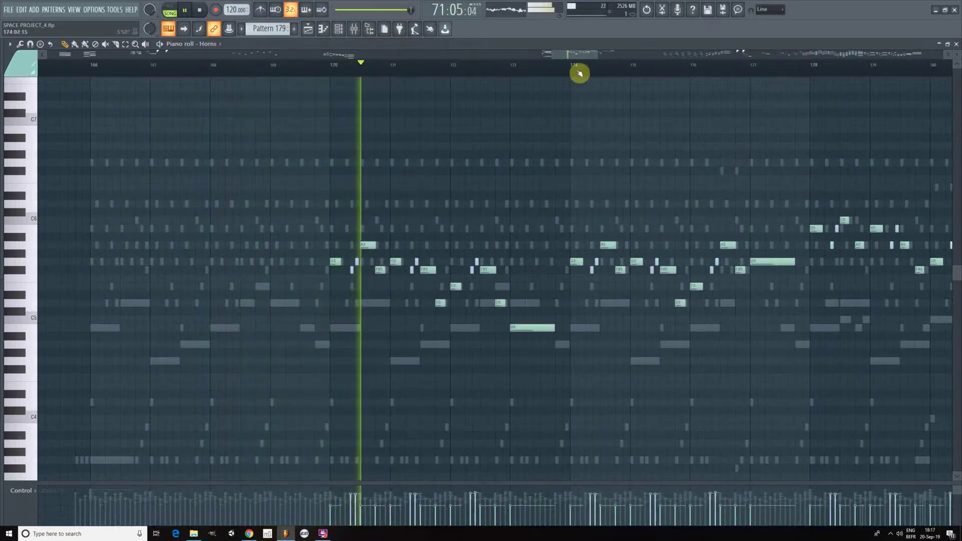
Follow the Horns melody from bar 170 onward, and bring up the Trombones Ten counter-line between bars 178 and 186
scroll(580, 73, up, 4)
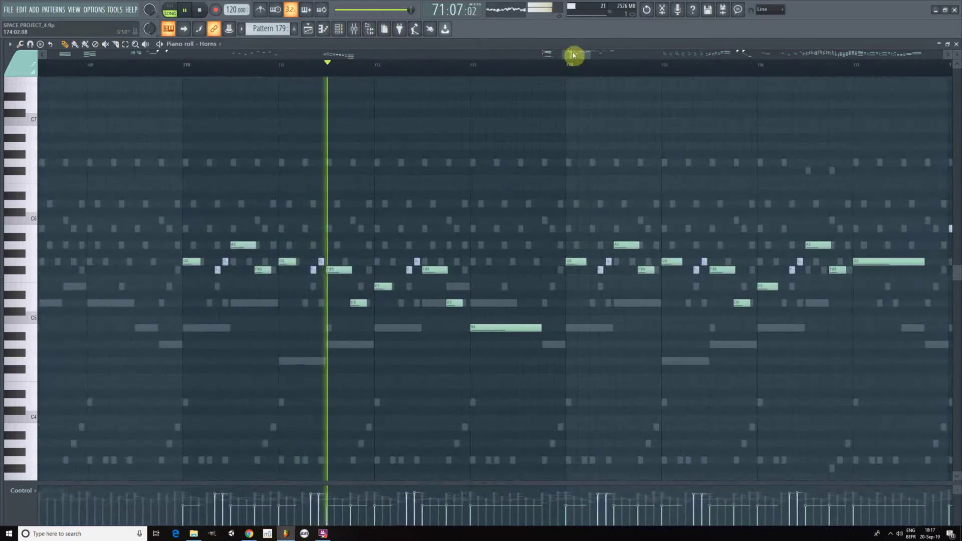
drag(575, 54, 589, 53)
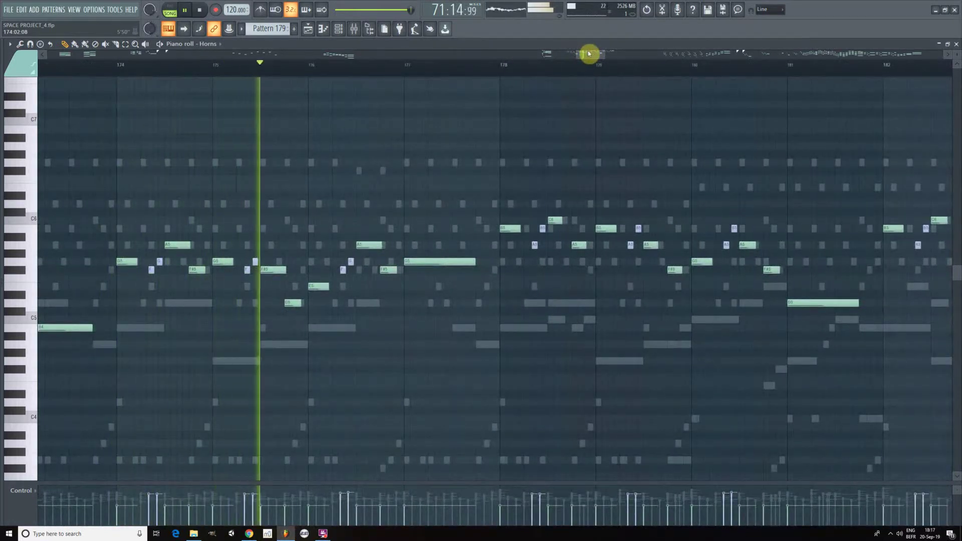
drag(589, 57, 599, 58)
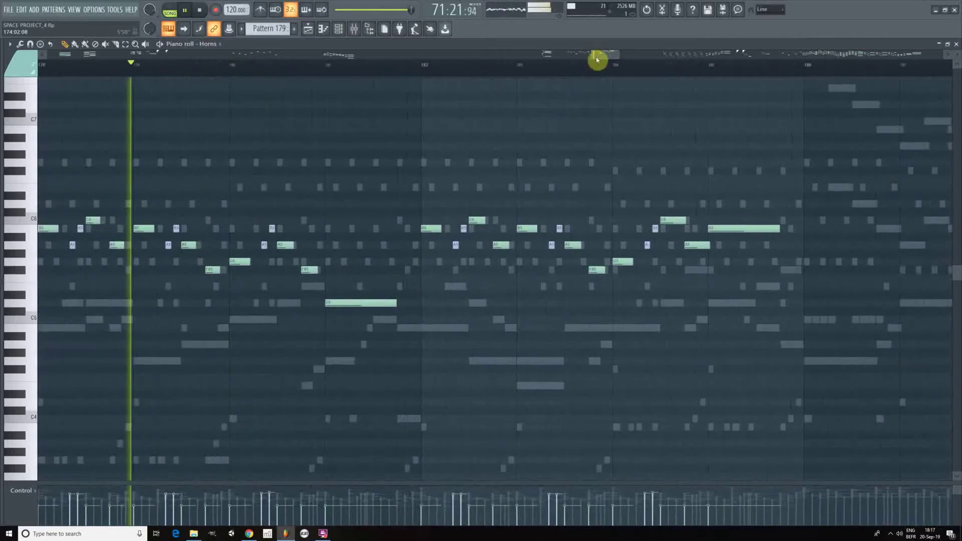
double_click(126, 319)
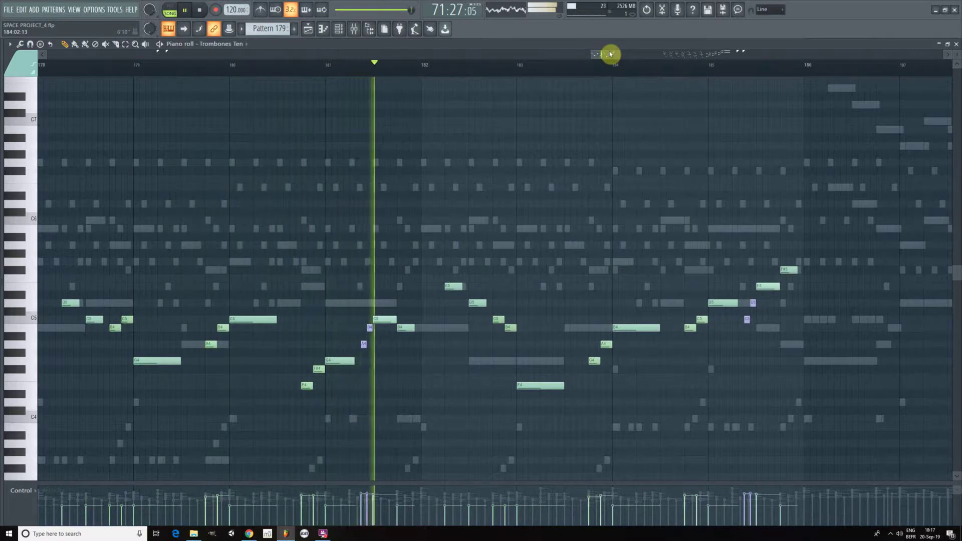
drag(609, 54, 621, 49)
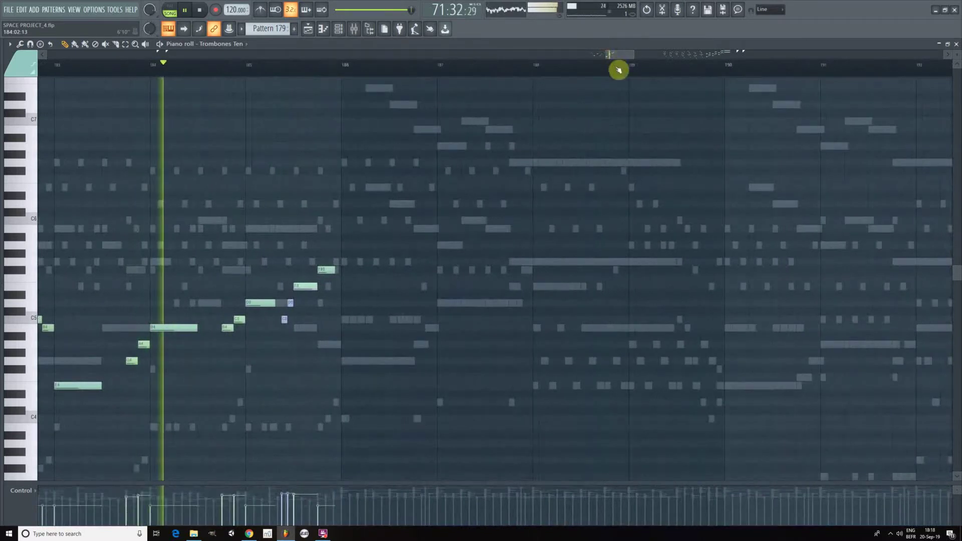
Bring up the Flute melody at bar 186, and compare it with the Cello Leg CH line up to bar 194
double_click(404, 106)
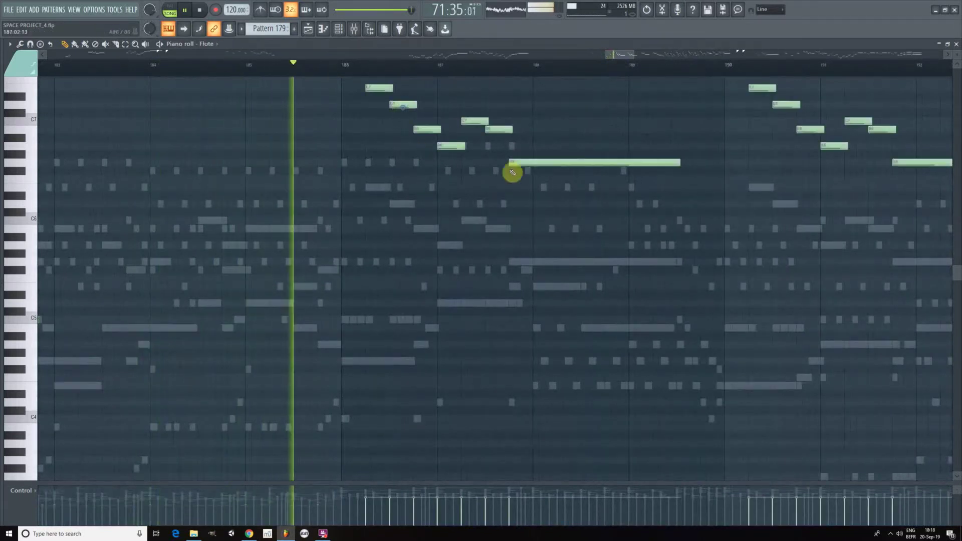
scroll(542, 165, up, 2)
drag(620, 56, 632, 55)
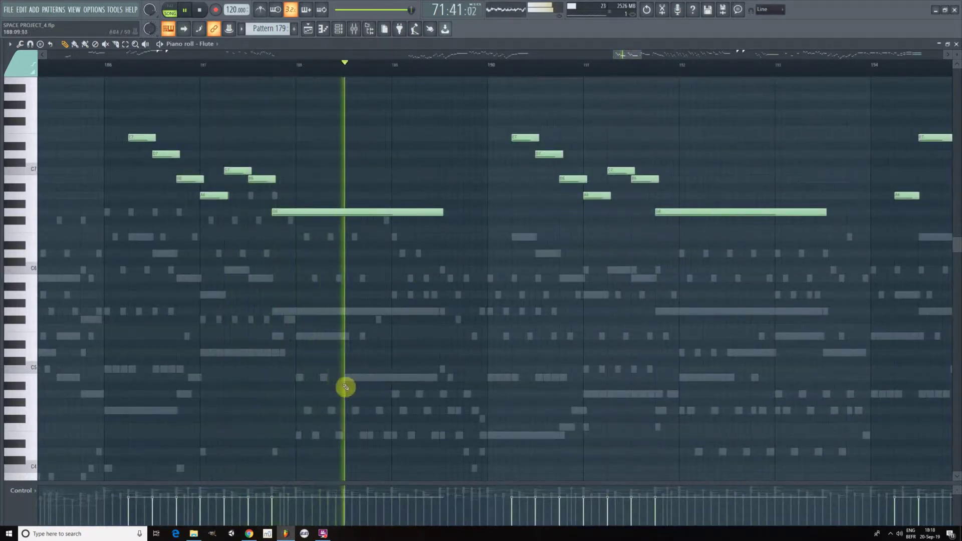
double_click(359, 380)
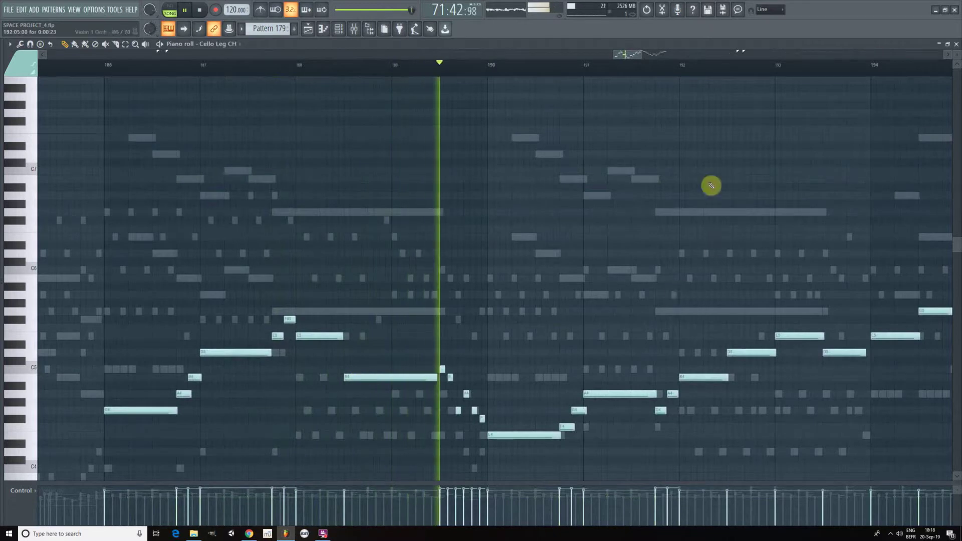
drag(633, 57, 643, 52)
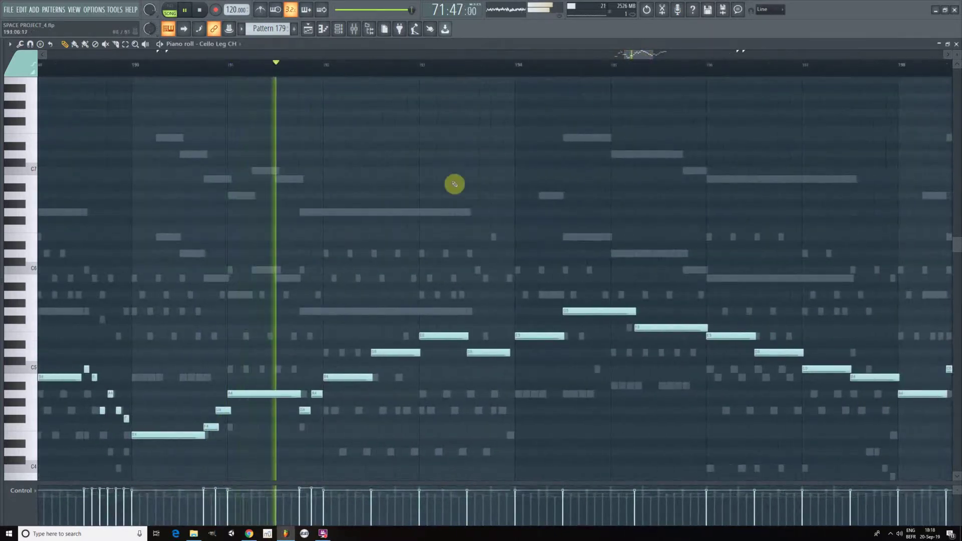
Bring up the Flute part again and follow its descending phrases from bar 194 to bar 202
double_click(553, 197)
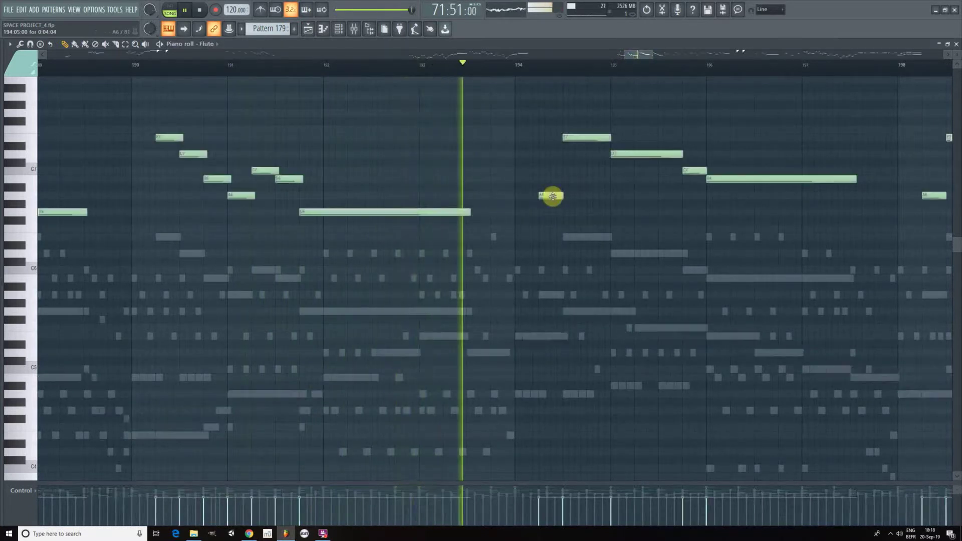
drag(630, 55, 644, 49)
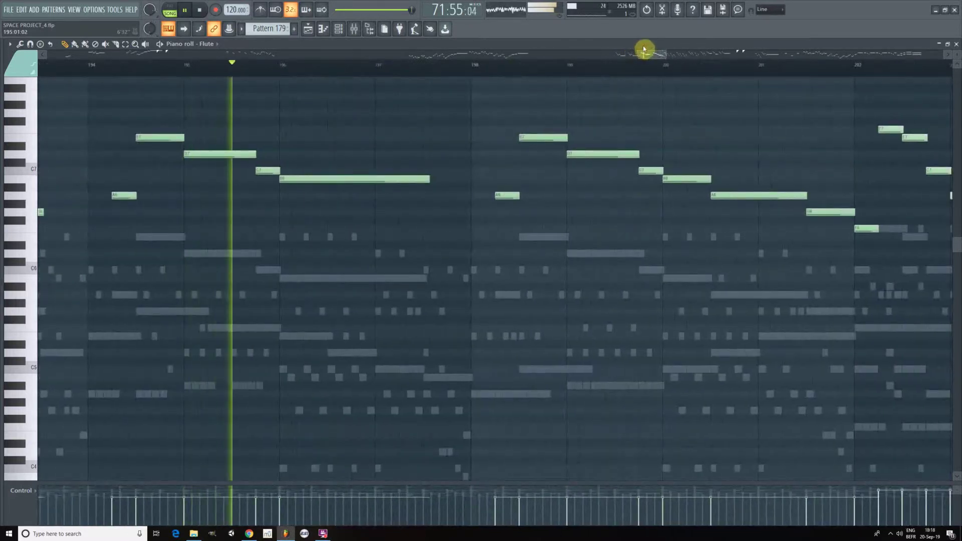
drag(647, 56, 654, 55)
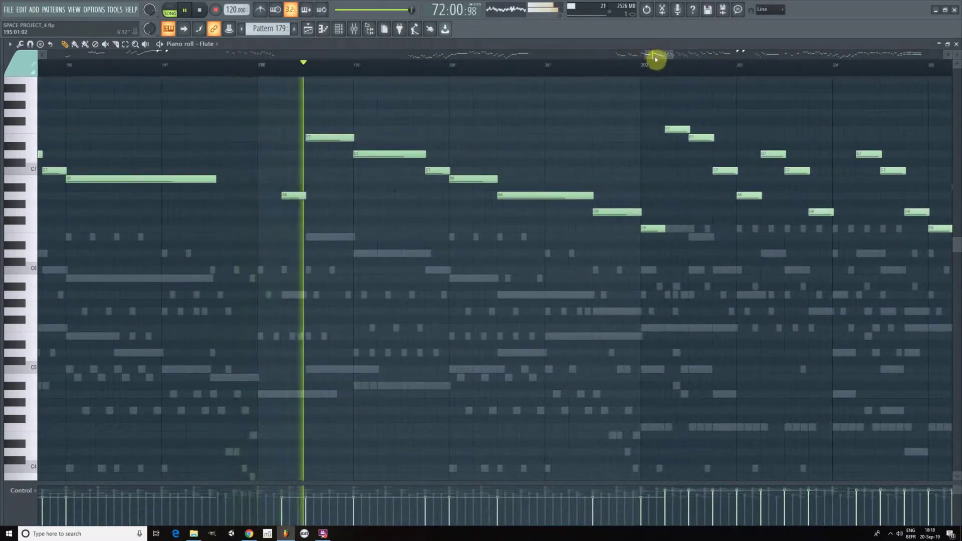
drag(658, 60, 668, 66)
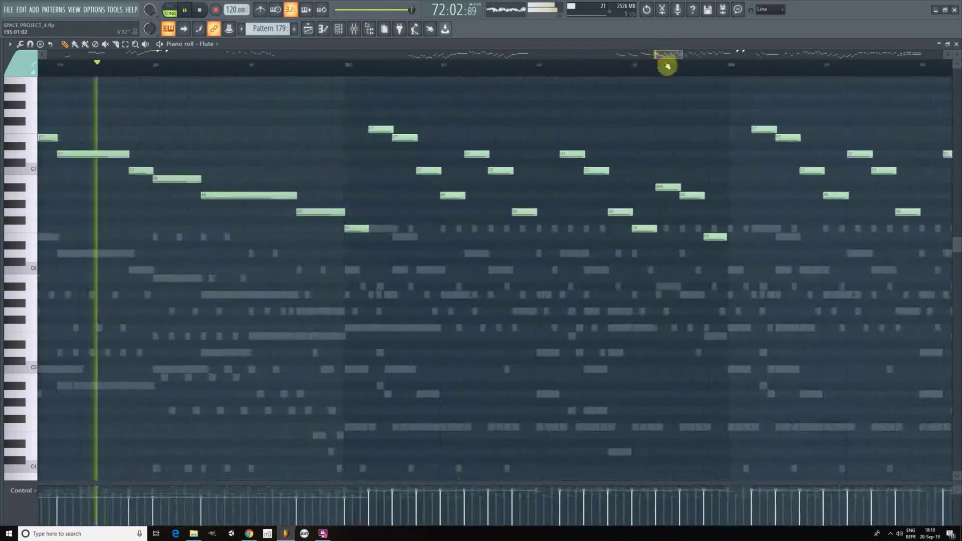
Bring up the Oboe line from bar 202, and inspect the Cor Anglais part up to bar 214
double_click(481, 254)
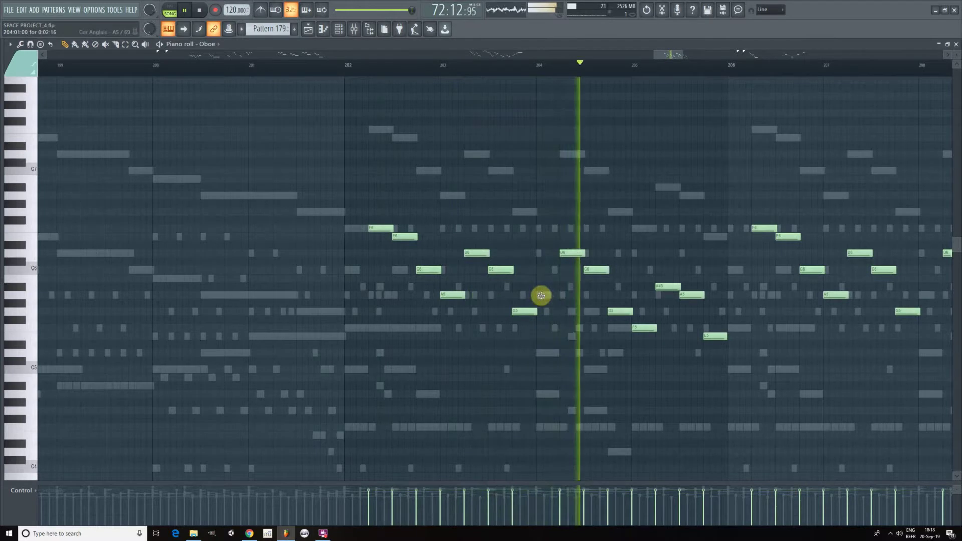
double_click(542, 296)
mouse_move(673, 56)
mouse_down()
mouse_move(691, 47)
mouse_move(685, 66)
mouse_up()
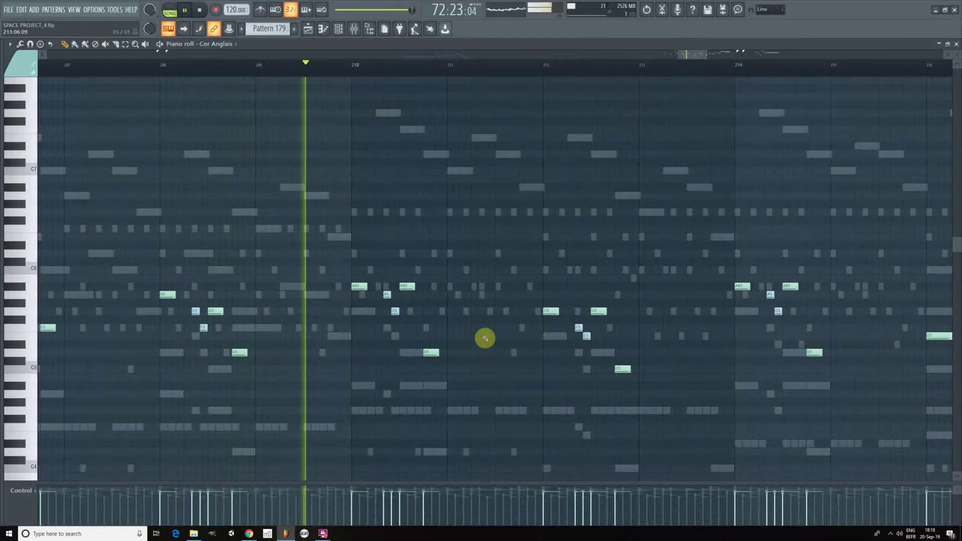
Bring up the Trombones Ten part at bar 210 and follow it to bar 222
scroll(502, 338, down, 3)
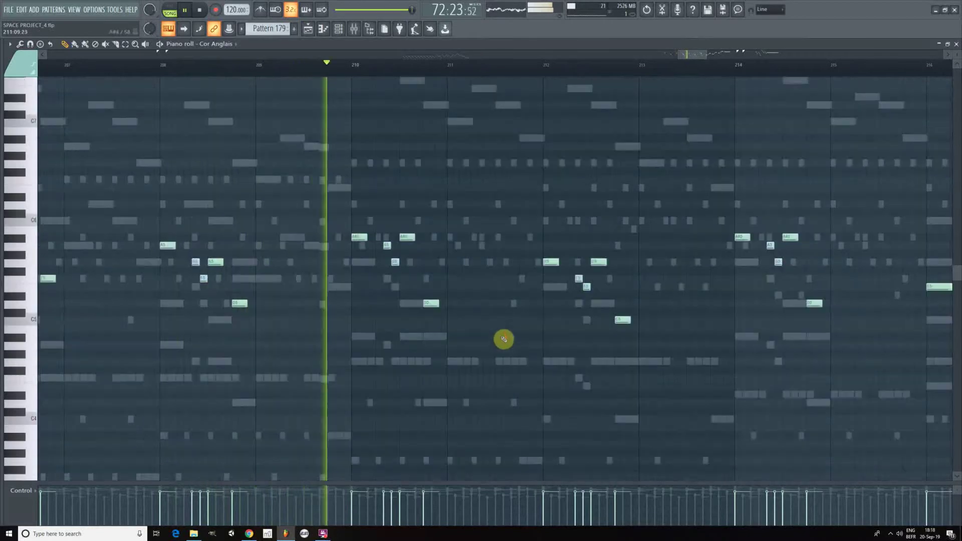
double_click(362, 341)
drag(696, 55, 722, 45)
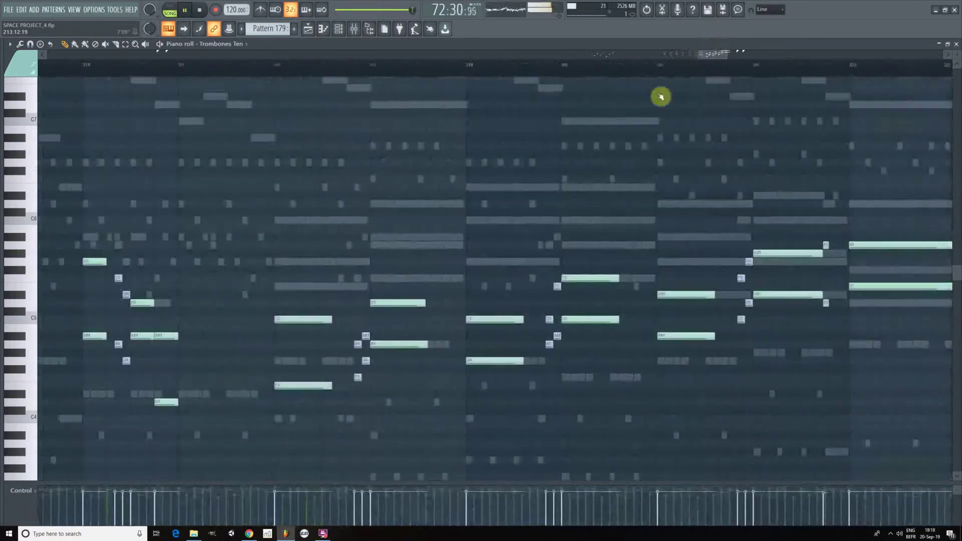
Bring up the Clarinet part and follow its sustained chords from bar 216 to bar 222
scroll(489, 150, up, 2)
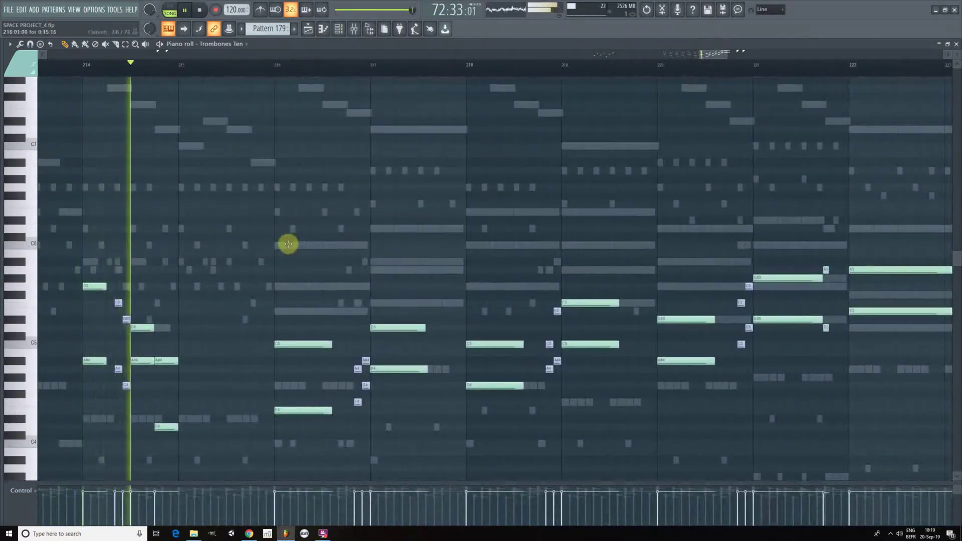
scroll(376, 198, up, 2)
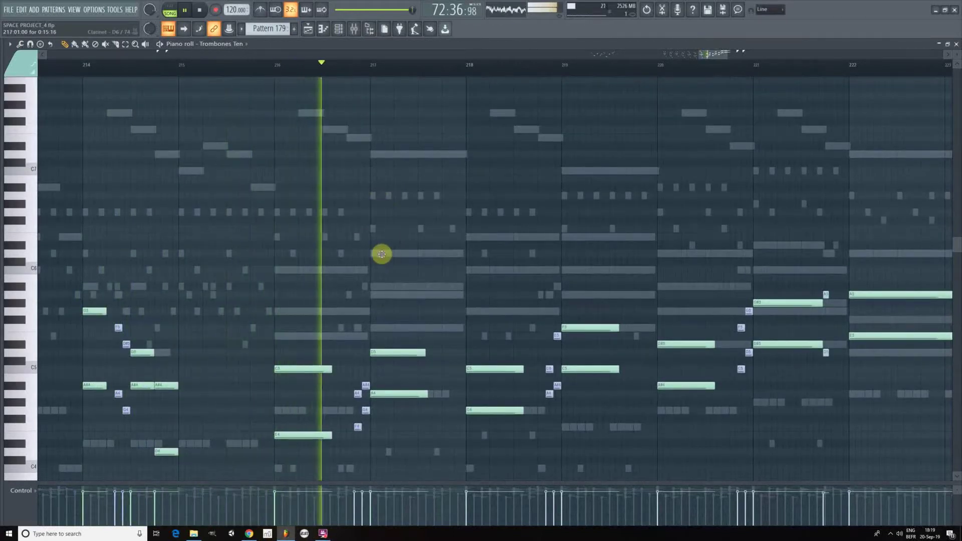
double_click(382, 255)
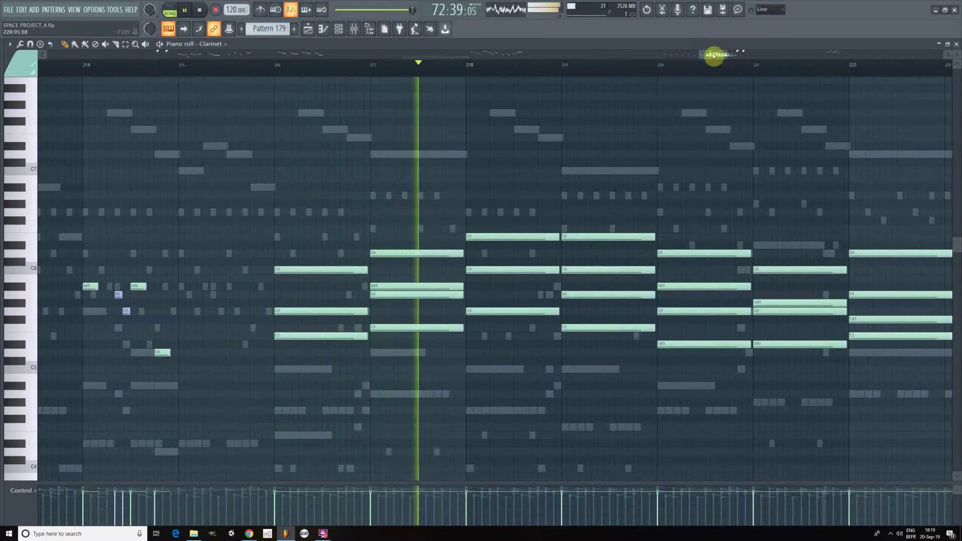
drag(712, 53, 718, 52)
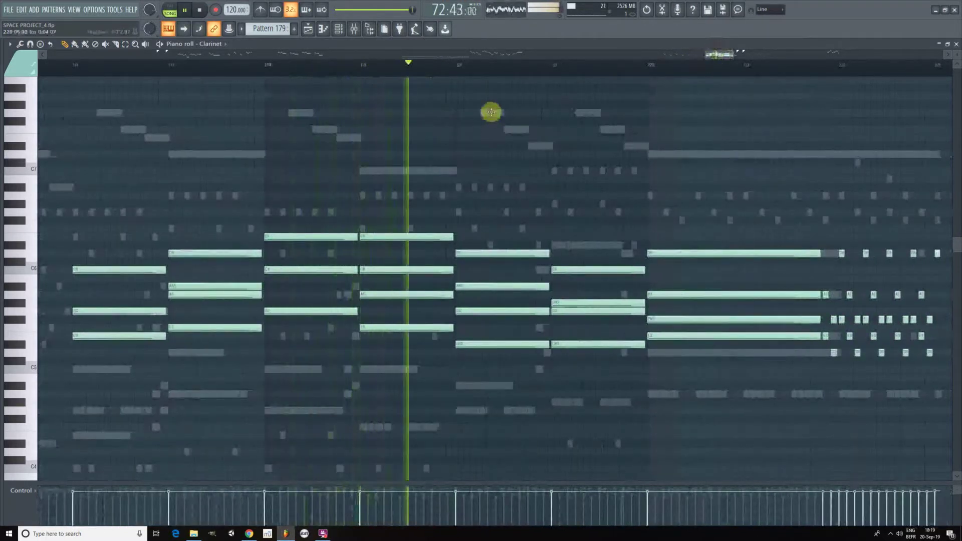
Bring up the Glocken line at bar 220 and follow it through its long note at bar 222
double_click(491, 112)
drag(720, 54, 727, 57)
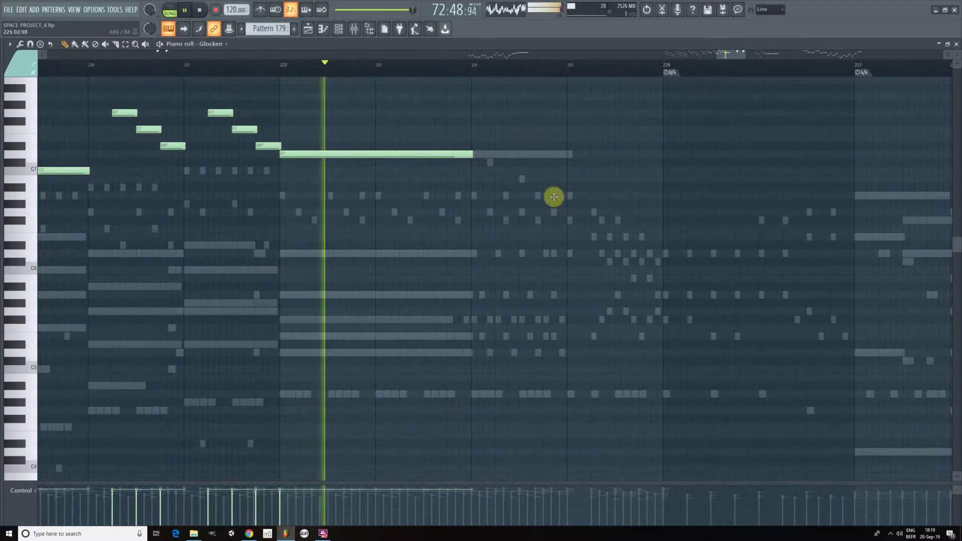
drag(726, 59, 733, 50)
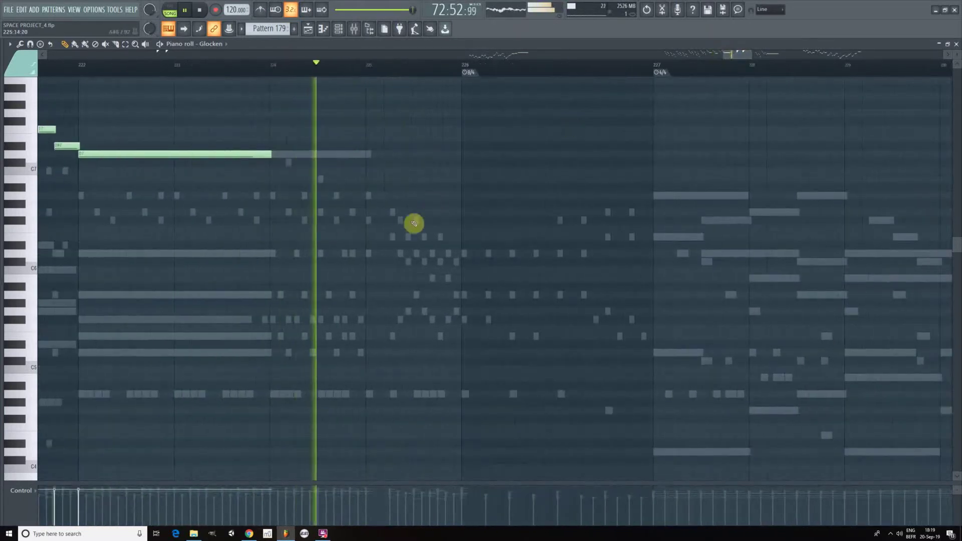
Follow the Violin 1 Orch part across the 8/4 bar at 226, and bring up the Trumpets line from bar 227
double_click(401, 221)
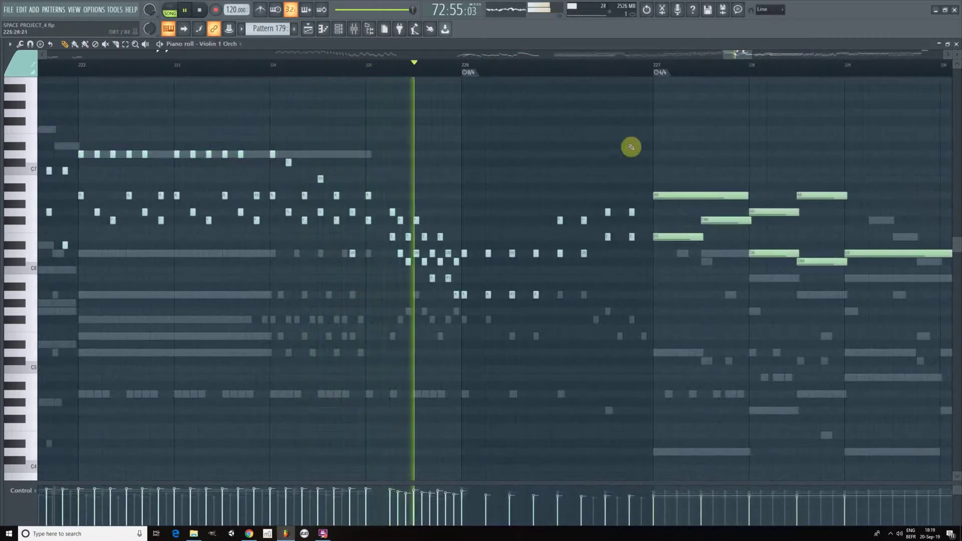
drag(733, 55, 746, 53)
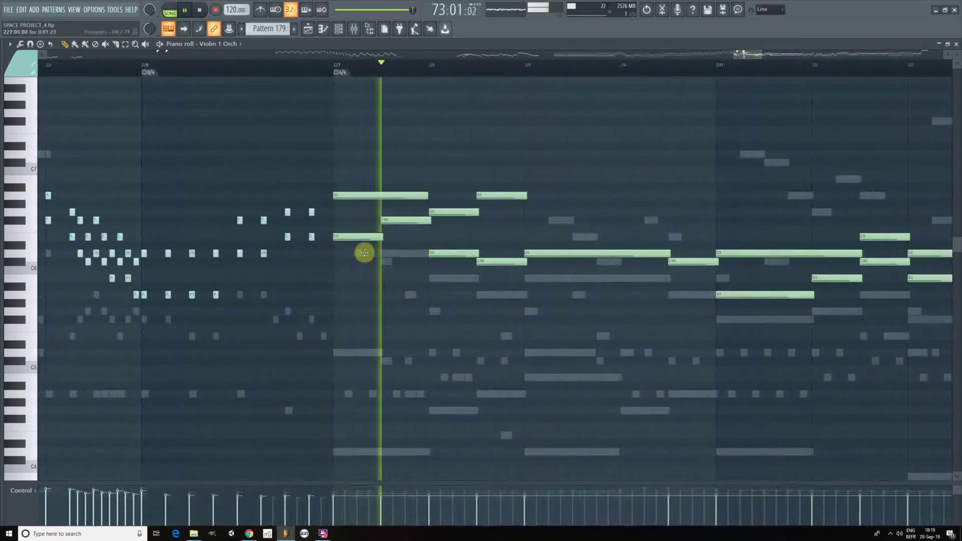
double_click(364, 253)
drag(745, 57, 754, 51)
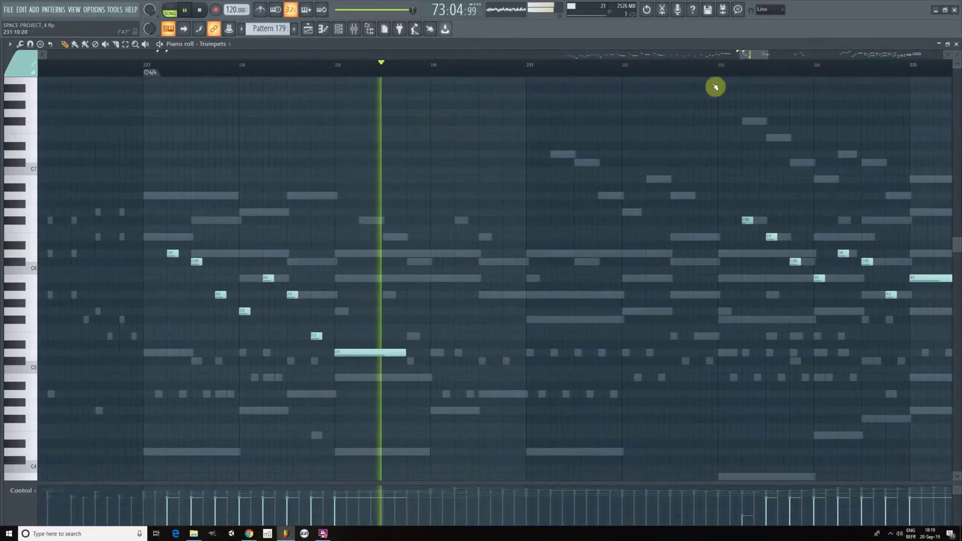
Bring up the Oboe answer at bar 229, and follow the Flute part from bar 231 to bar 247
double_click(373, 220)
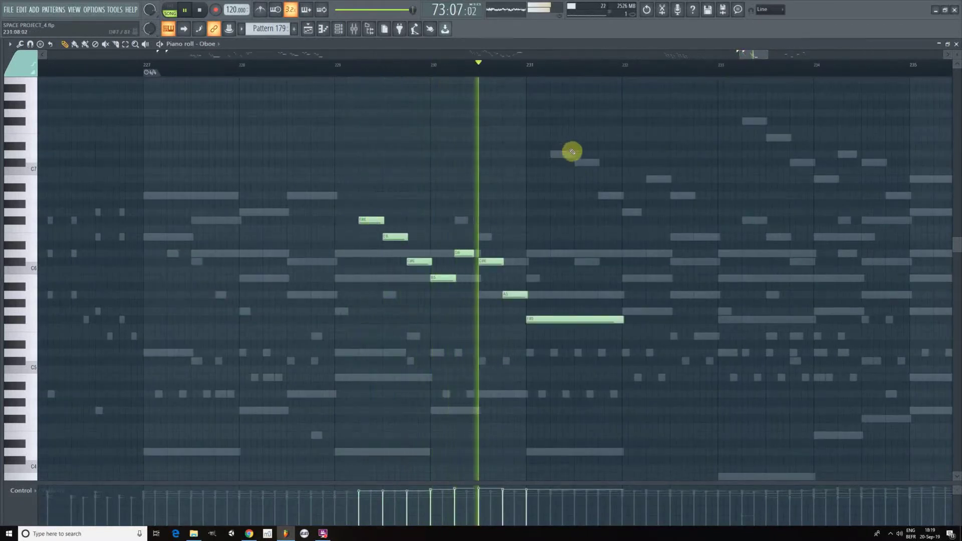
drag(752, 55, 765, 49)
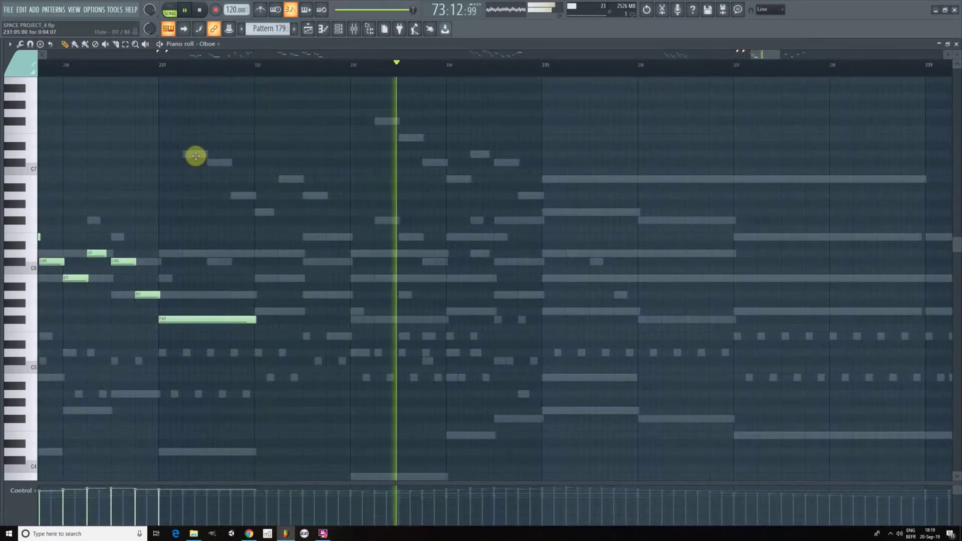
double_click(196, 155)
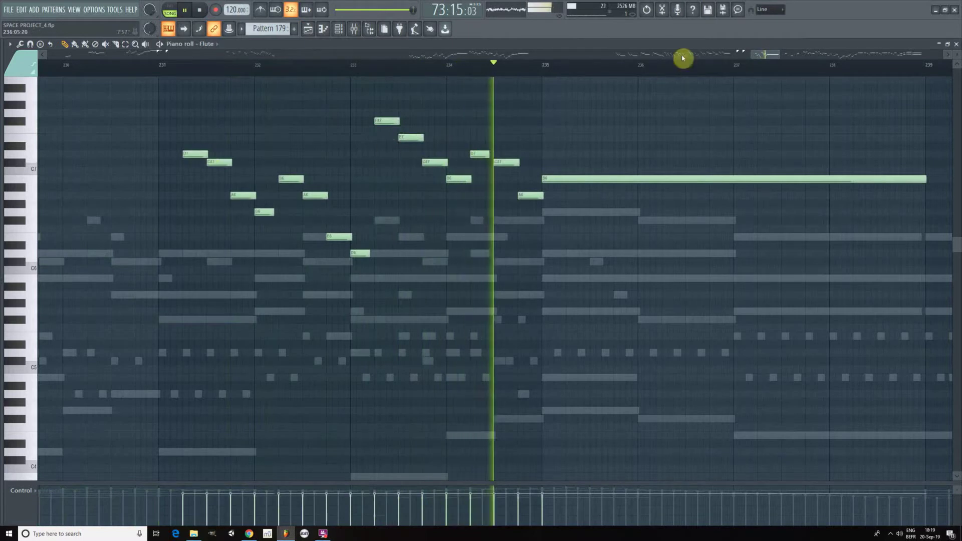
drag(765, 55, 775, 53)
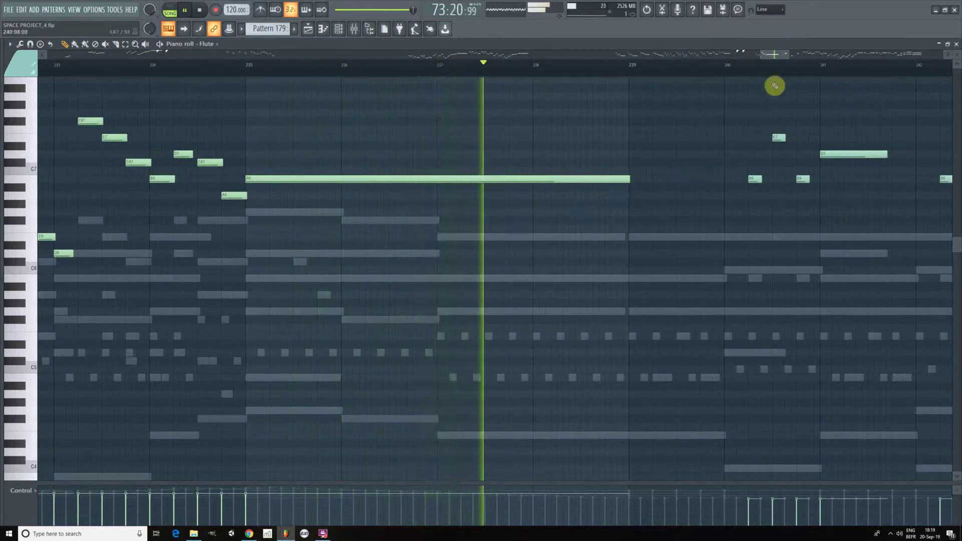
drag(775, 55, 794, 58)
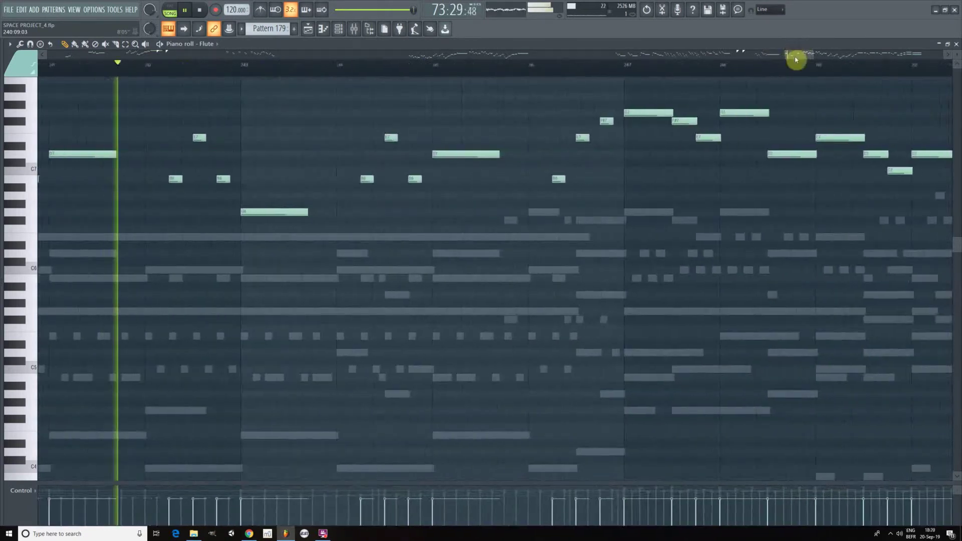
Bring up the Horns part around bar 244 and follow its chords from bar 247 to bar 259
double_click(487, 337)
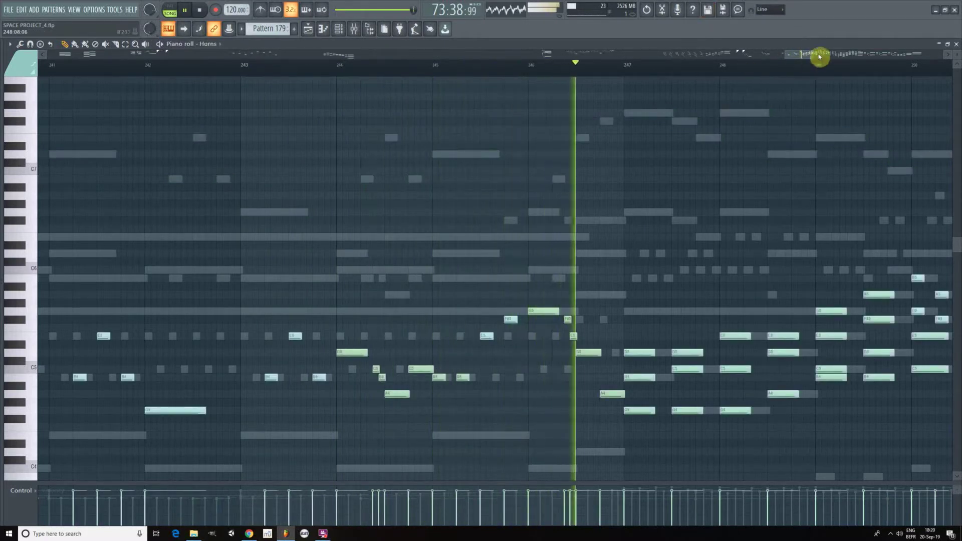
drag(801, 56, 822, 48)
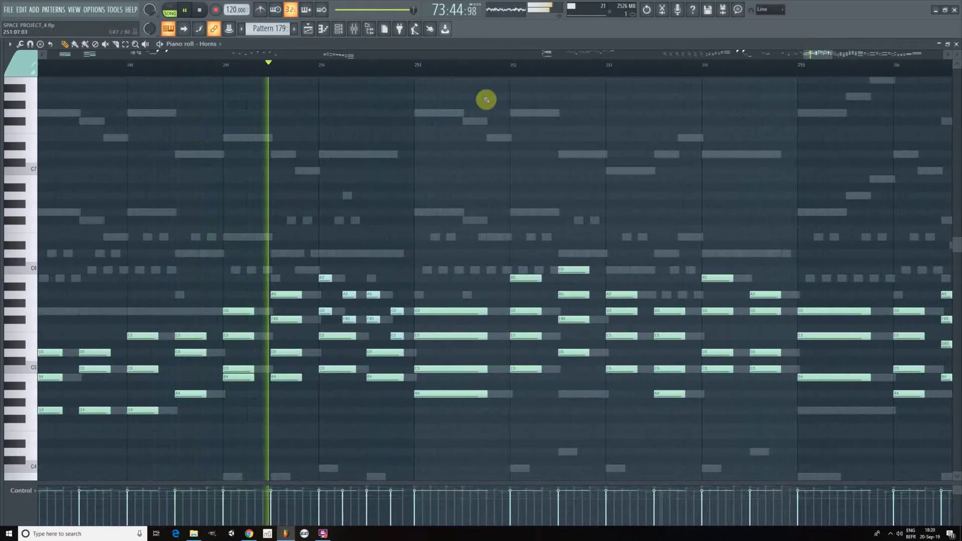
scroll(560, 71, down, 2)
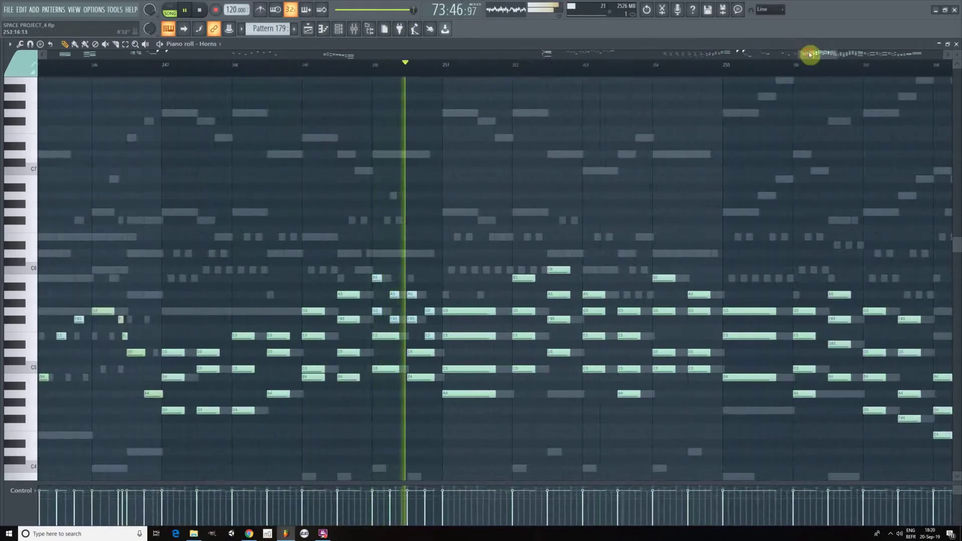
drag(810, 54, 816, 47)
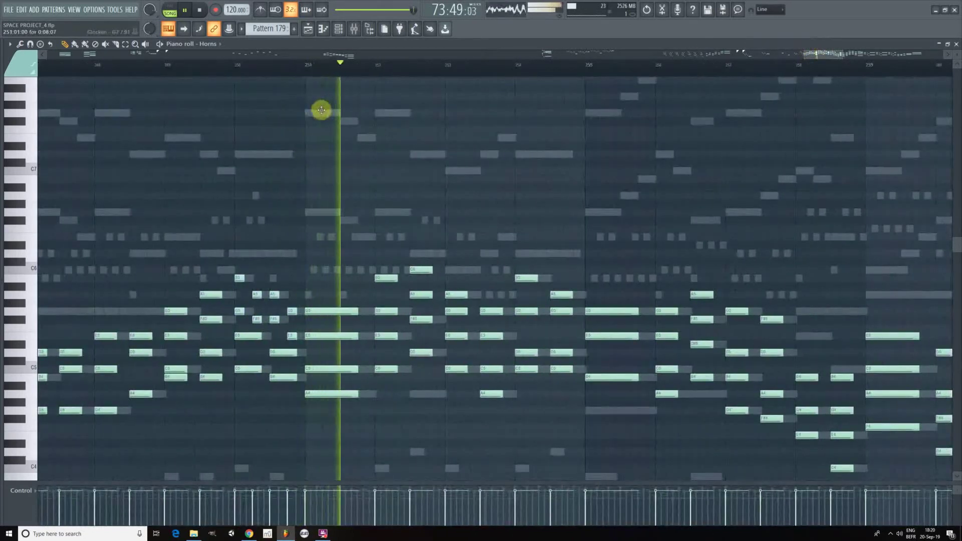
Bring up the Glocken line at bar 251, and follow the Violin 1 Orch part from bar 255 to bar 262
double_click(321, 111)
scroll(715, 157, up, 1)
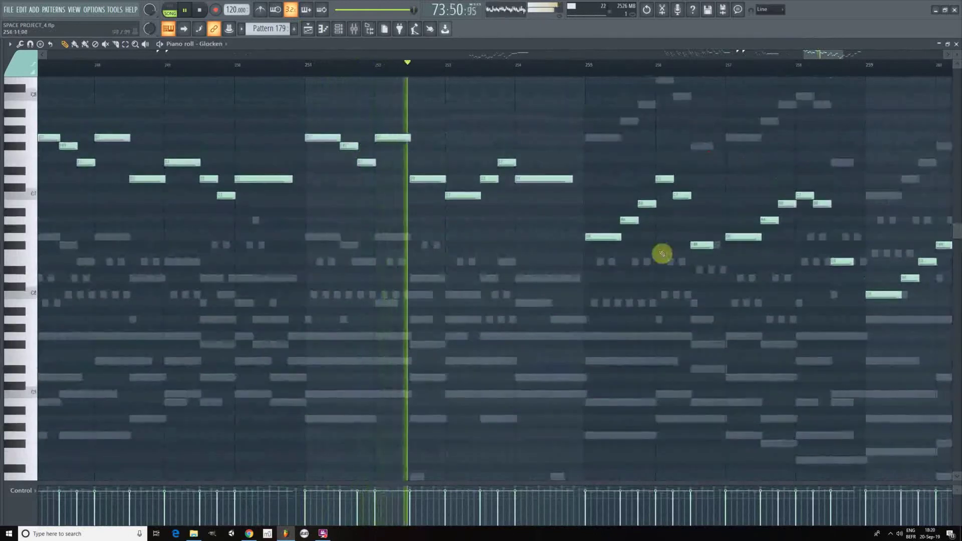
scroll(852, 72, up, 2)
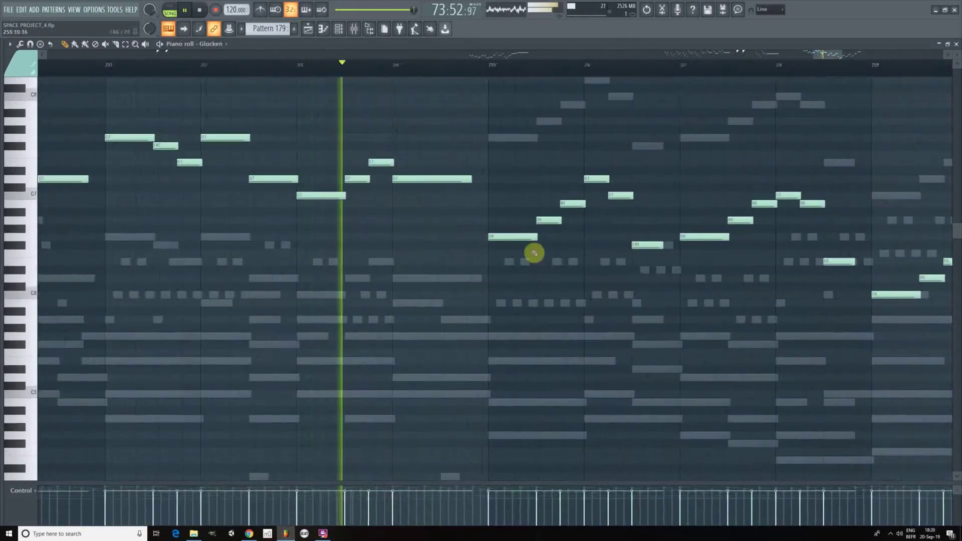
double_click(510, 261)
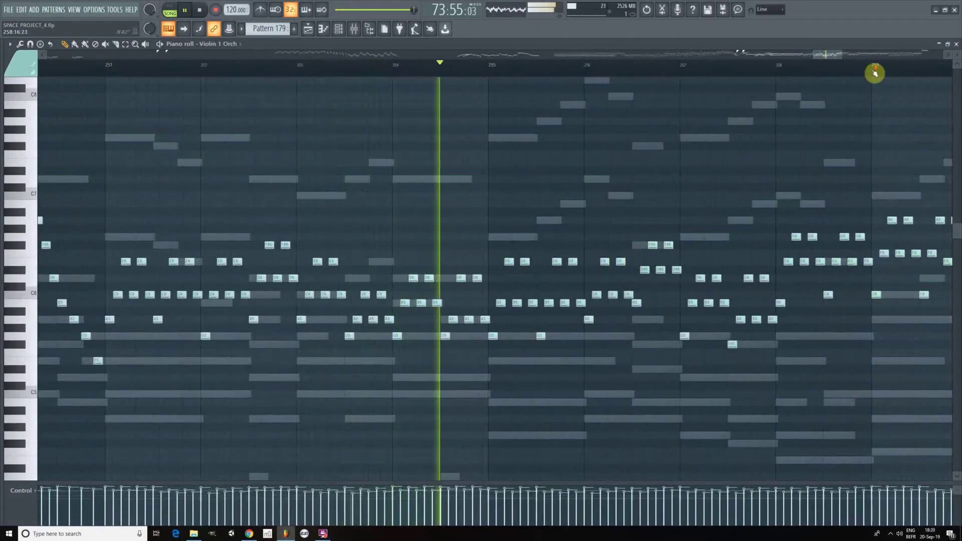
scroll(874, 73, down, 1)
drag(825, 54, 837, 53)
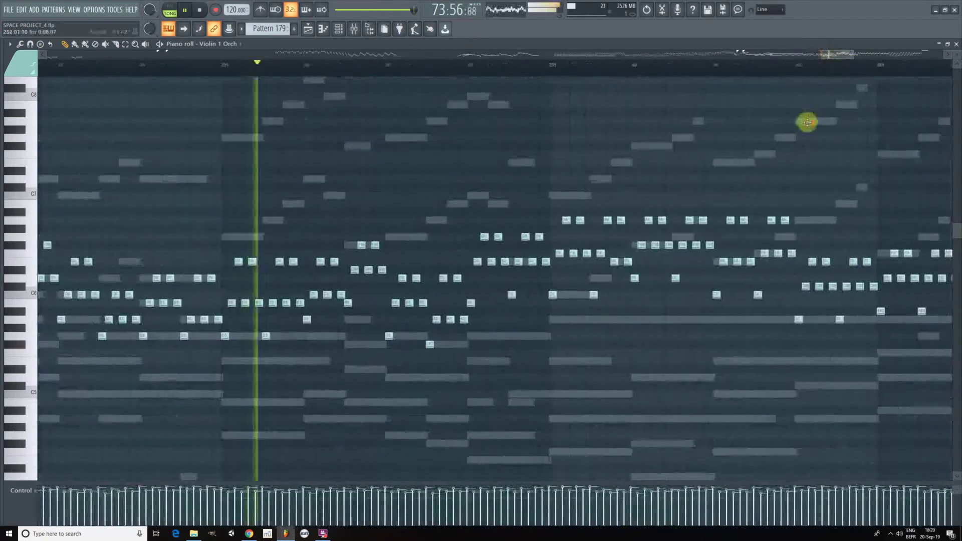
scroll(811, 125, up, 1)
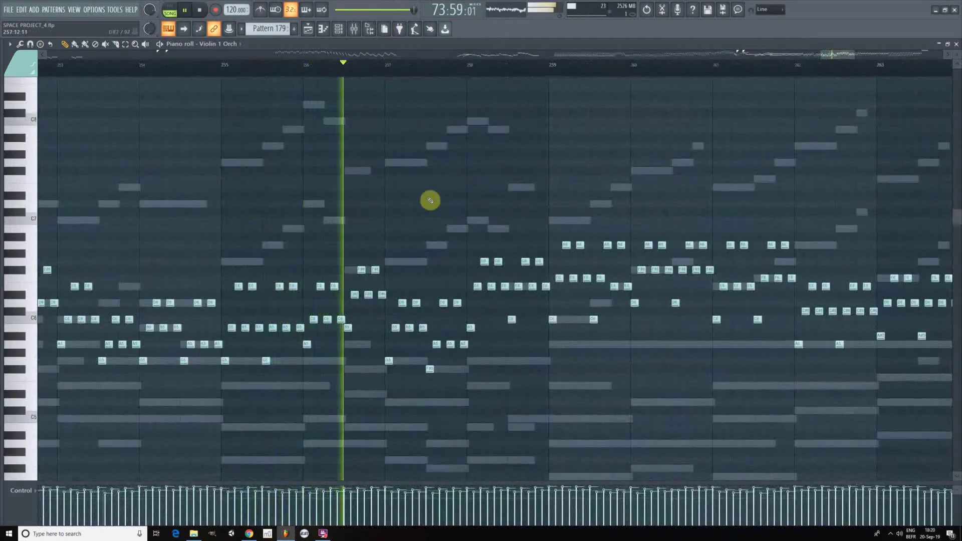
Bring up the Piccolo part at bar 257 and follow its rising runs up to the long note at bar 265
double_click(407, 168)
drag(845, 54, 850, 51)
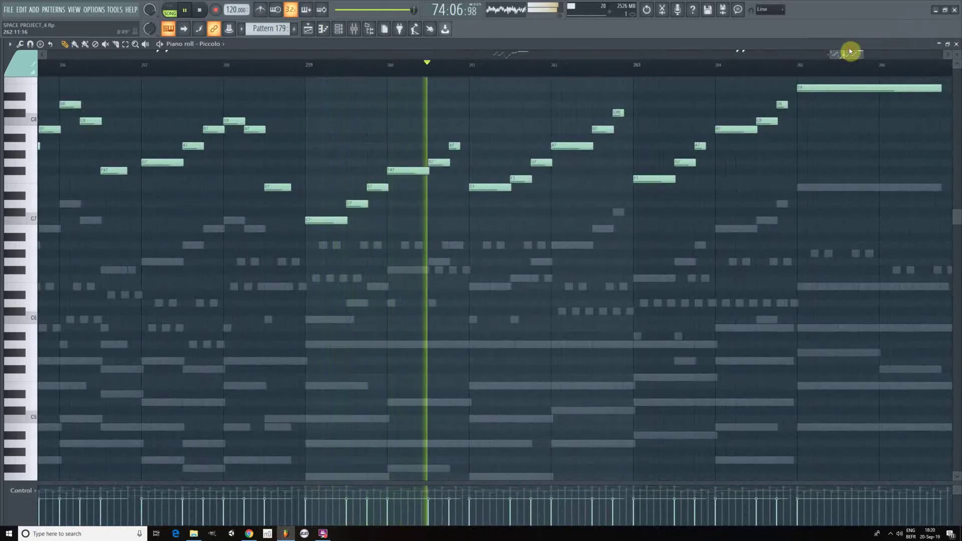
drag(846, 51, 860, 48)
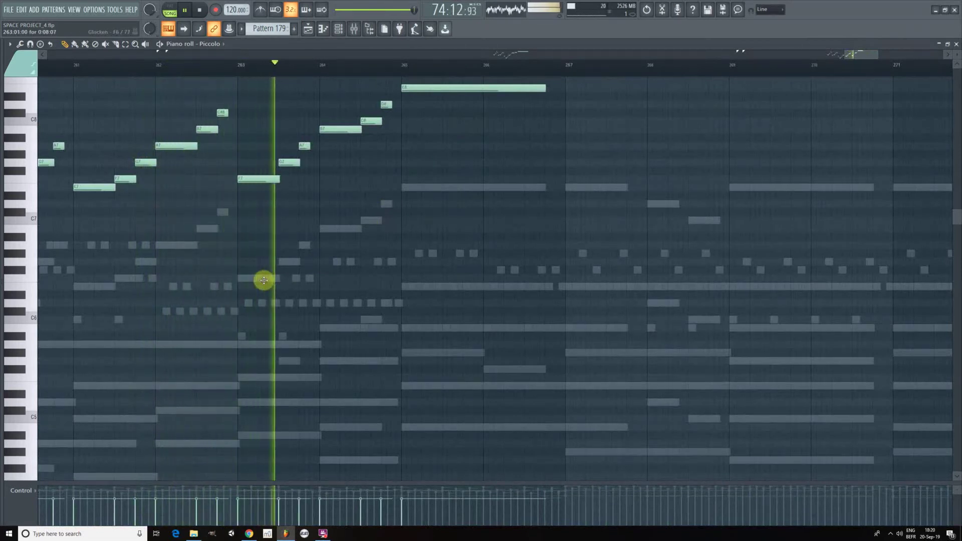
scroll(557, 245, up, 2)
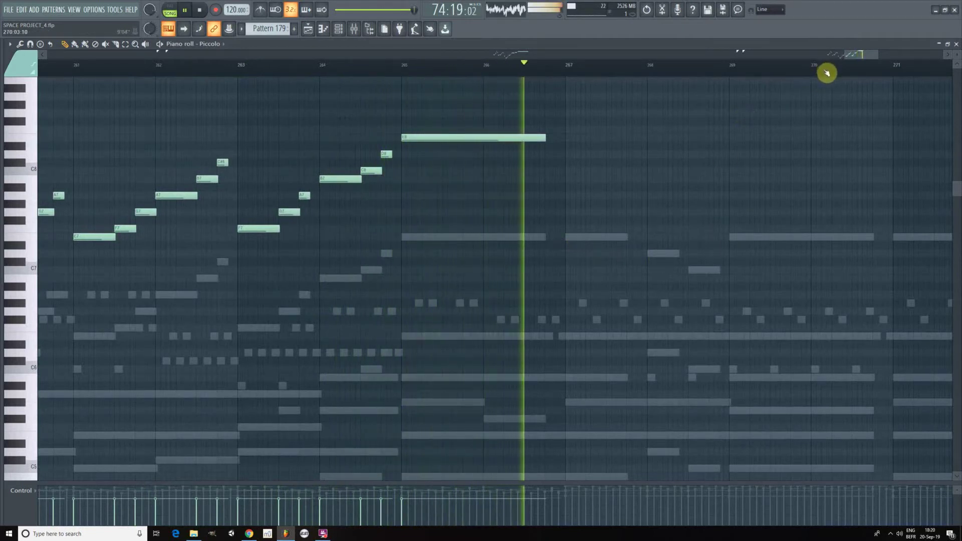
Bring up the Flute melody at bar 271, with bars 267 to 283 in view
drag(859, 55, 877, 59)
scroll(871, 58, down, 1)
scroll(842, 108, down, 1)
scroll(864, 54, down, 1)
double_click(299, 212)
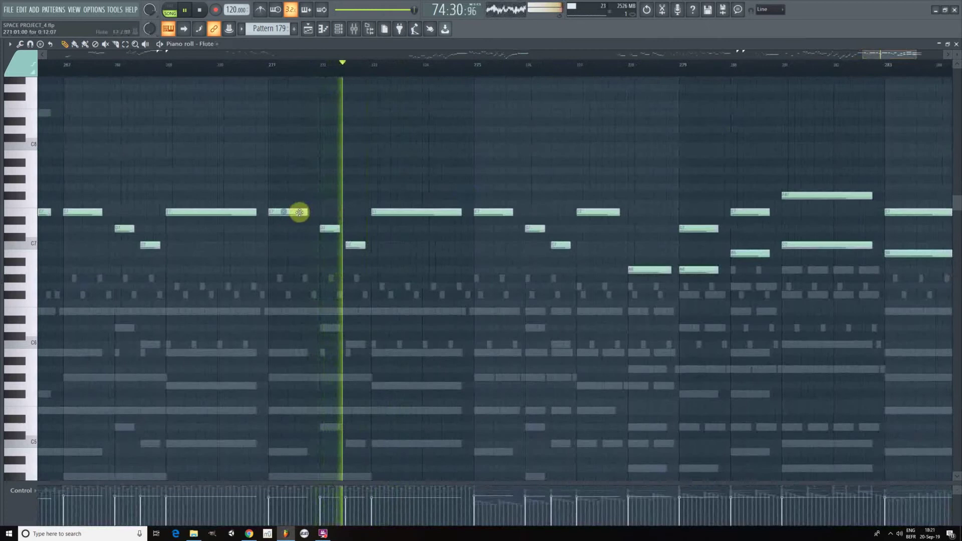
Bring up the Violin 1 Orch part at bar 272 and follow its fast repeated notes through bar 277
scroll(430, 223, down, 2)
double_click(357, 255)
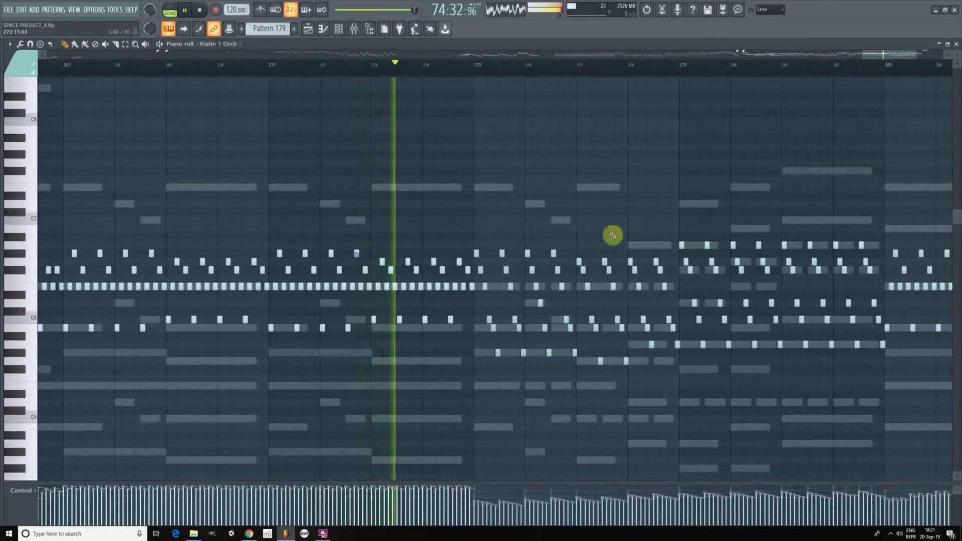
scroll(715, 223, down, 1)
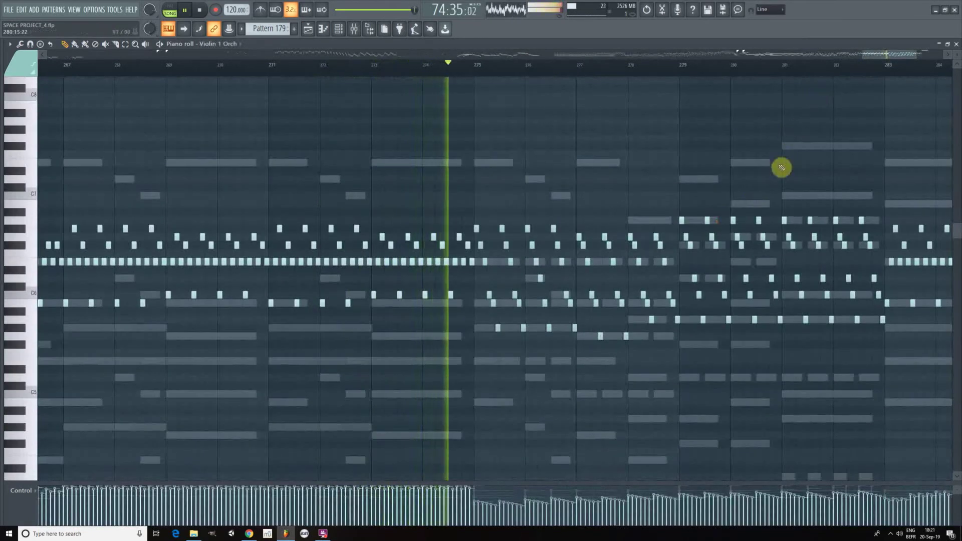
scroll(782, 167, up, 2)
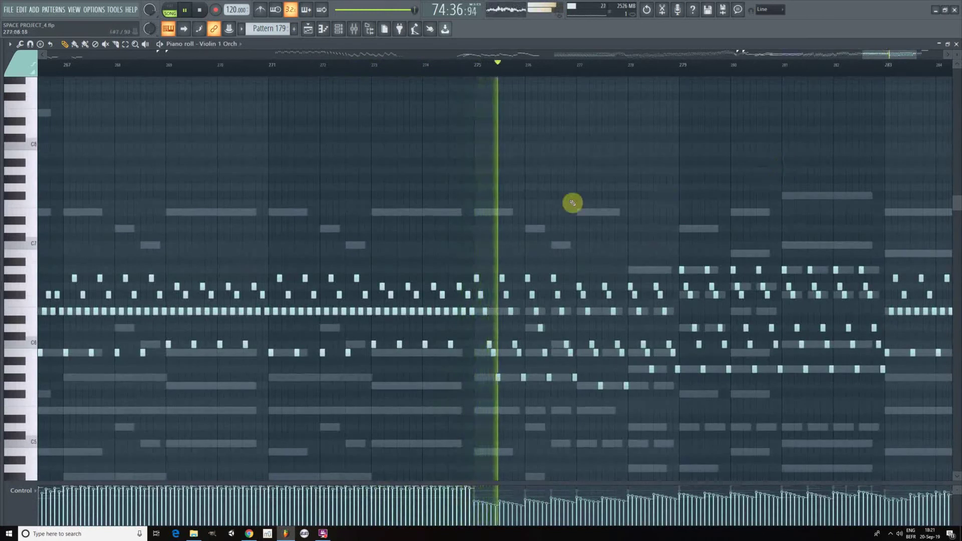
drag(881, 58, 891, 54)
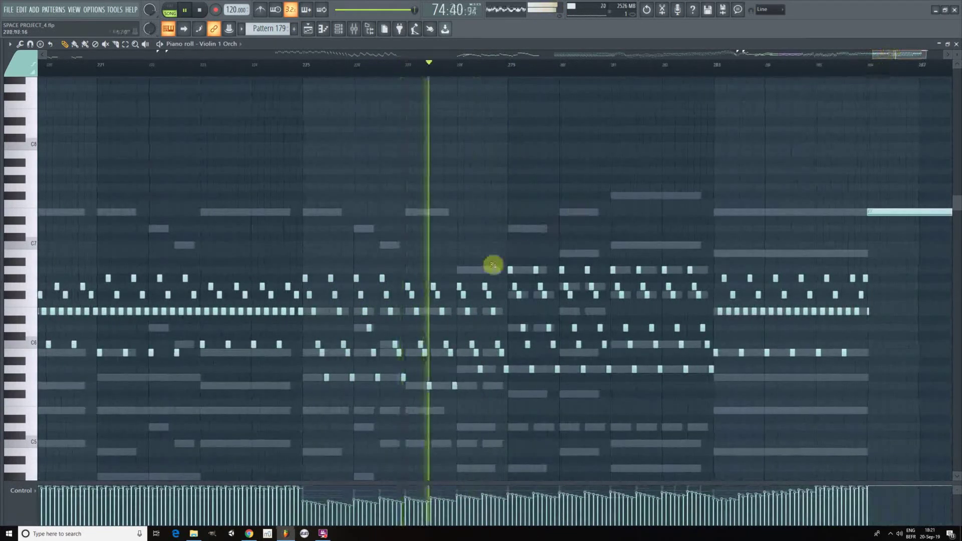
Bring up the Violin 1 Orch Leg line at bar 278, and follow Violin 1 Orch from bar 280 to its final note at bar 286
double_click(476, 270)
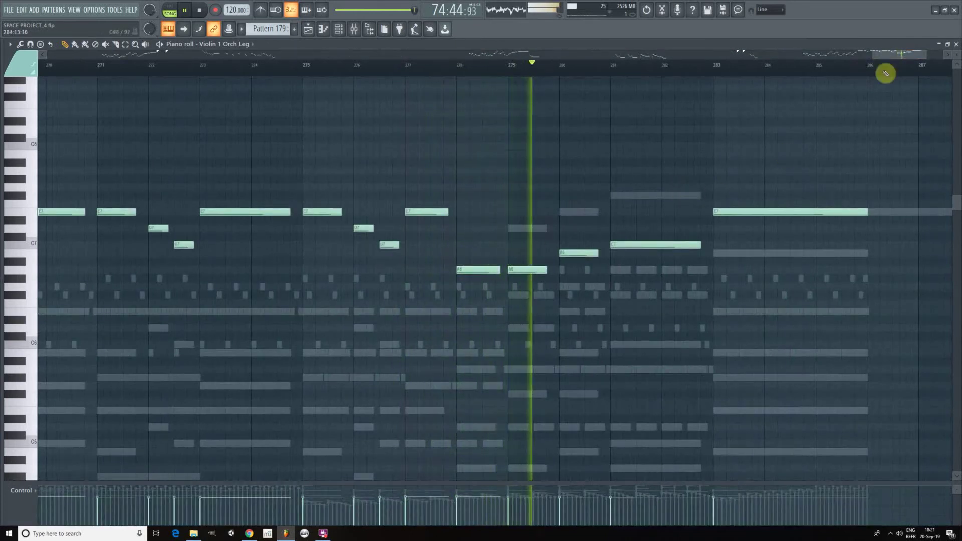
drag(891, 57, 894, 56)
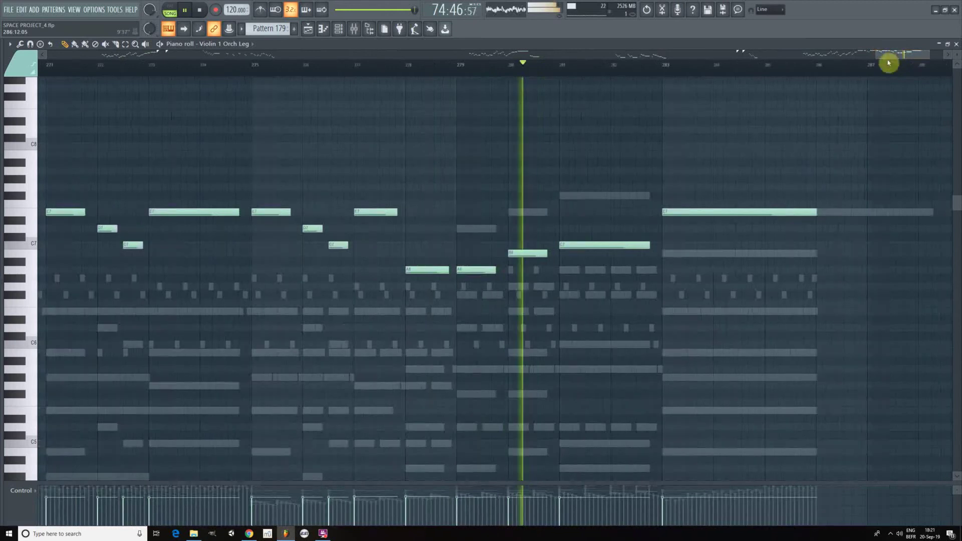
double_click(536, 271)
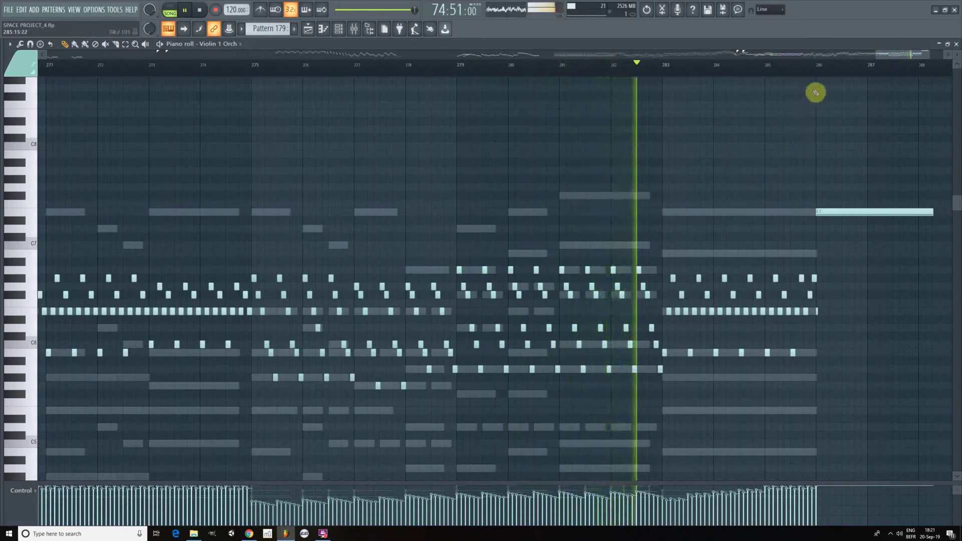
scroll(810, 71, up, 1)
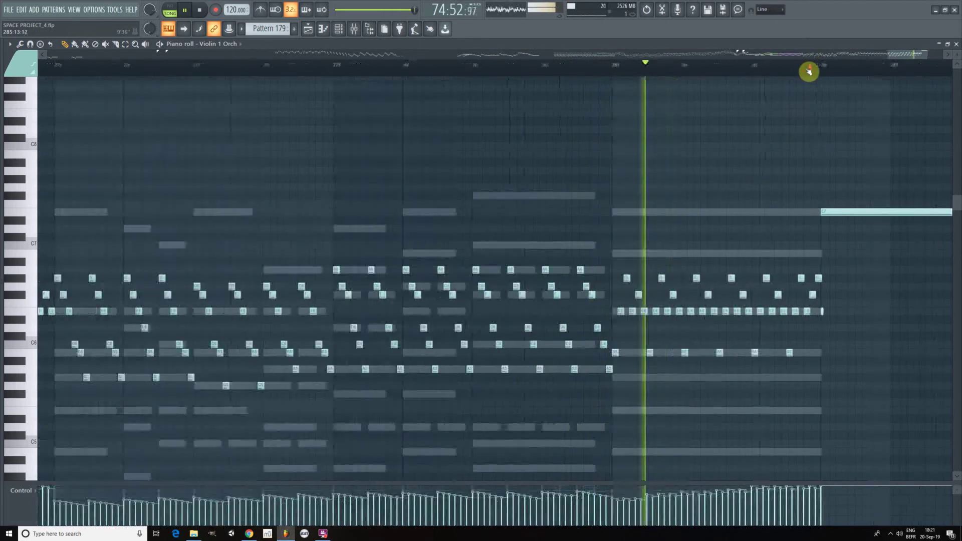
drag(901, 56, 908, 59)
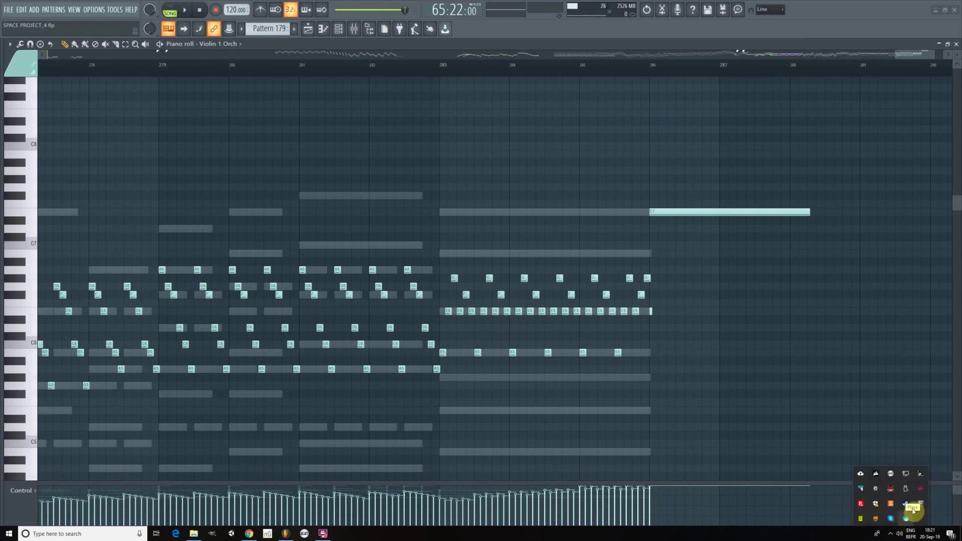
click(324, 534)
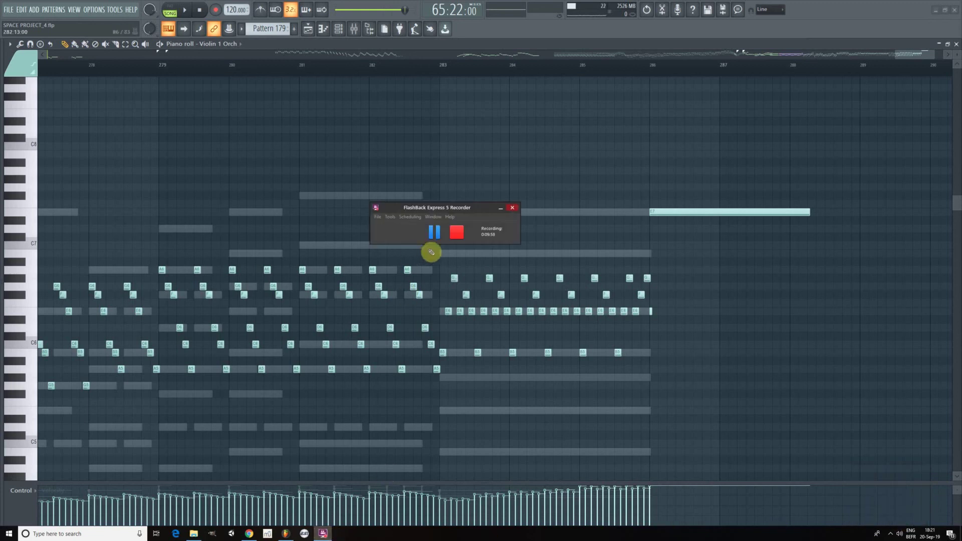